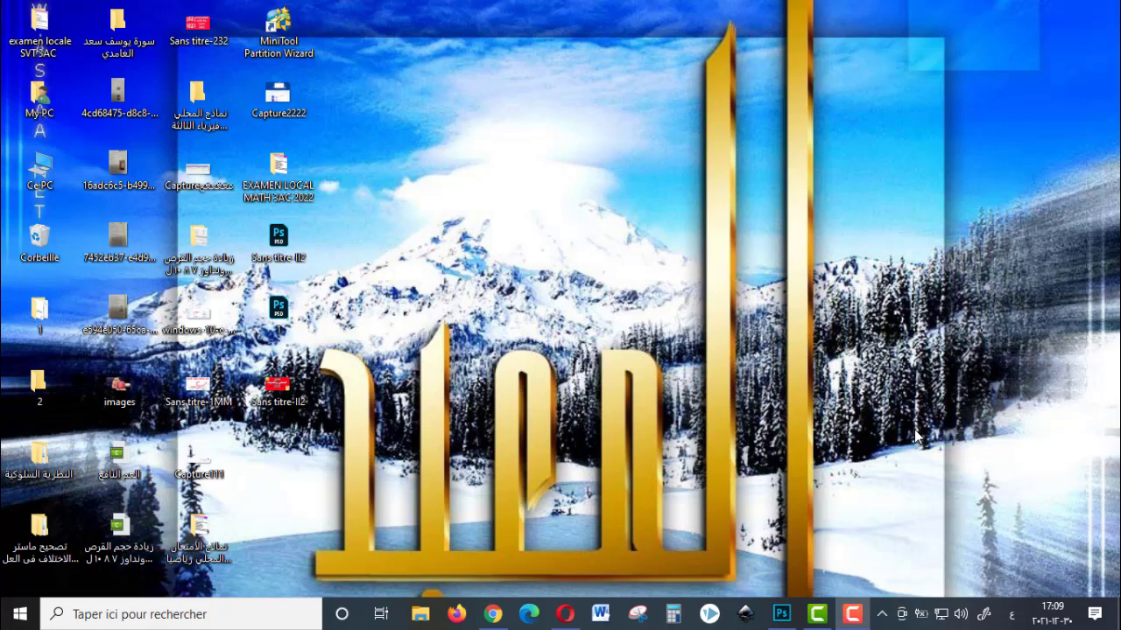
Step: Open the Opera browser and search Google for "المكتبة الشاملة"
{"action": "left_click", "coordinate": [576, 615]}
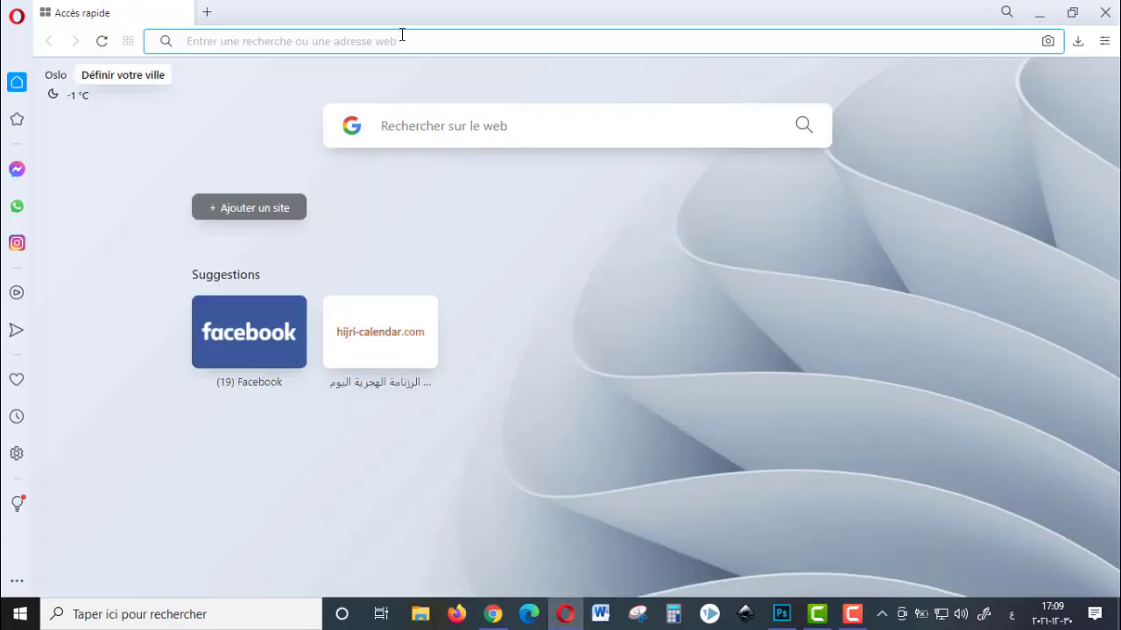
{"action": "left_click", "coordinate": [401, 39]}
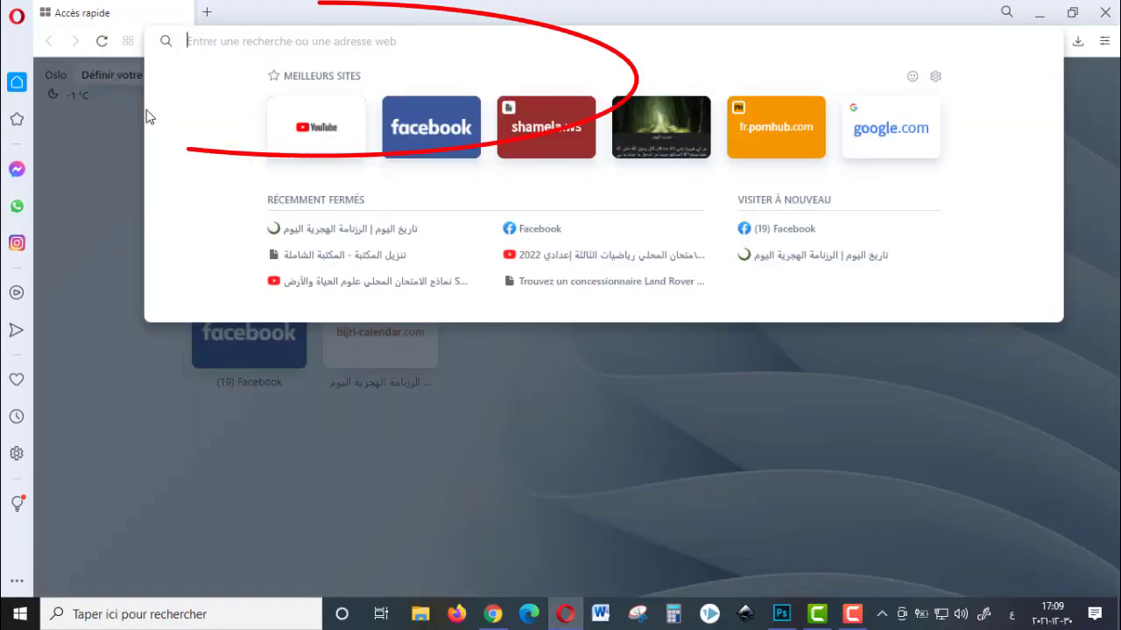
{"action": "key", "text": "Escape"}
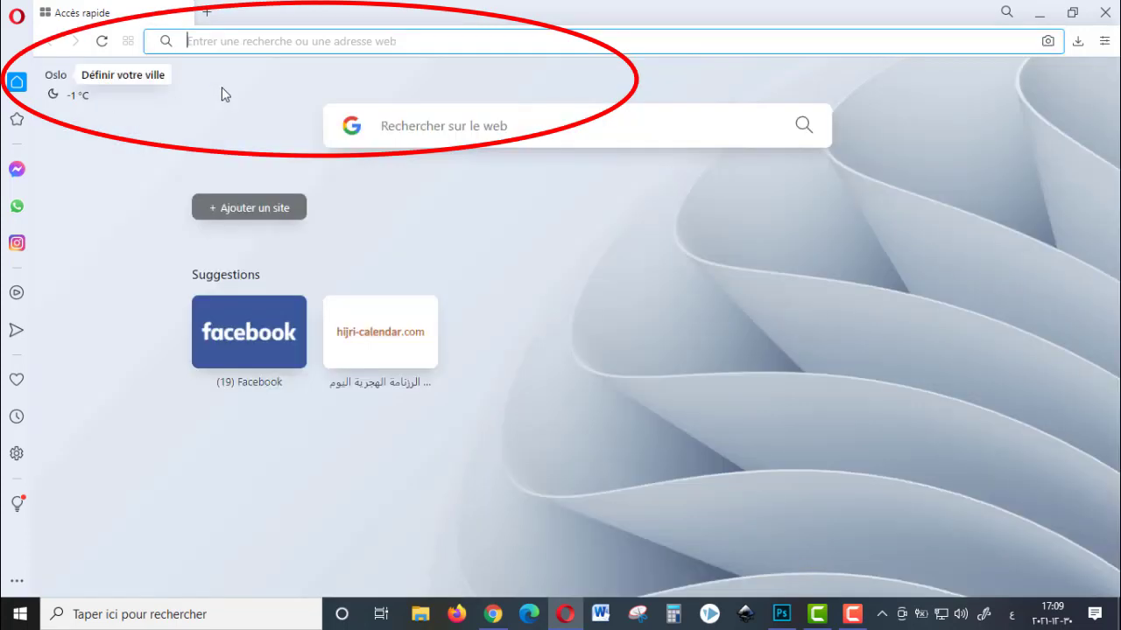
{"action": "left_click", "coordinate": [297, 42]}
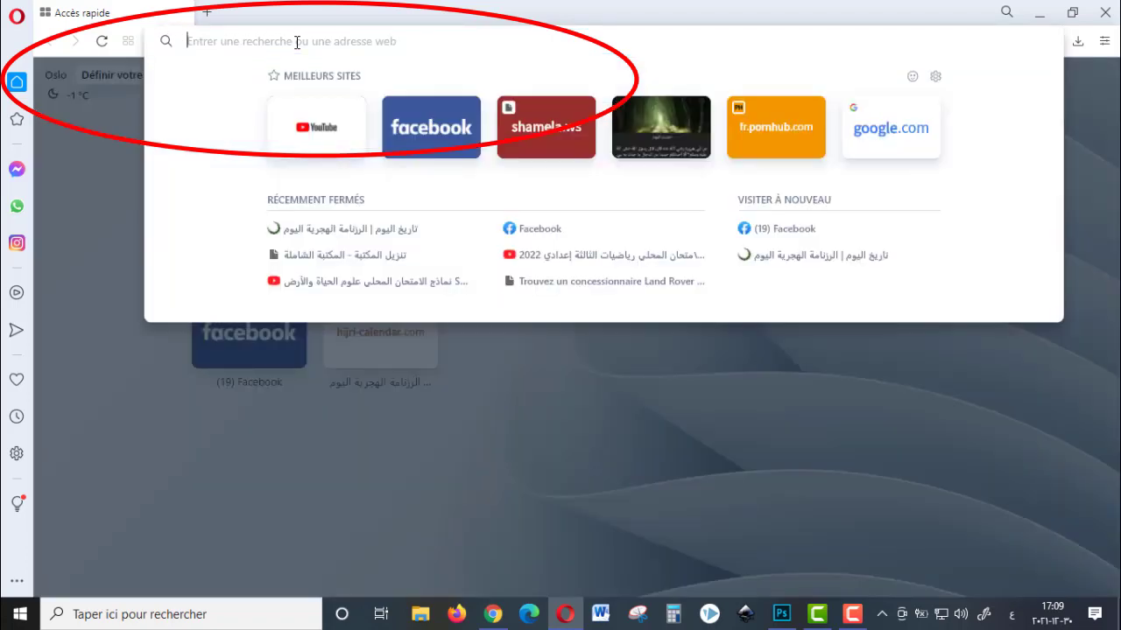
{"action": "type", "text": "المكتبة الشاملة"}
{"action": "type", "text": "المكتبة"}
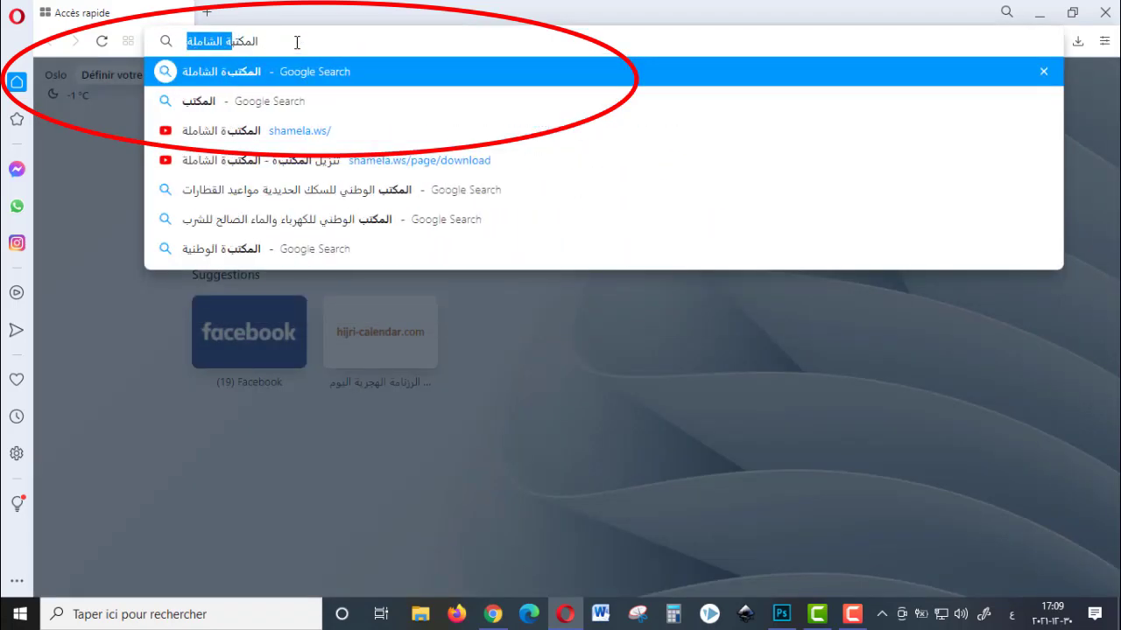
{"action": "type", "text": " الشامل"}
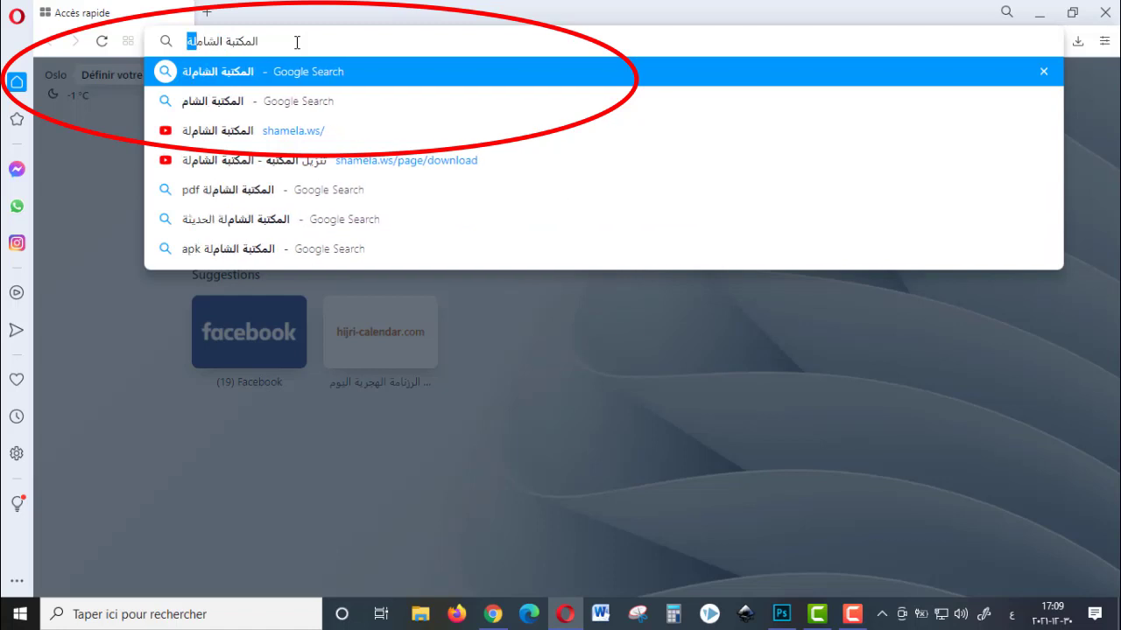
{"action": "type", "text": "ة"}
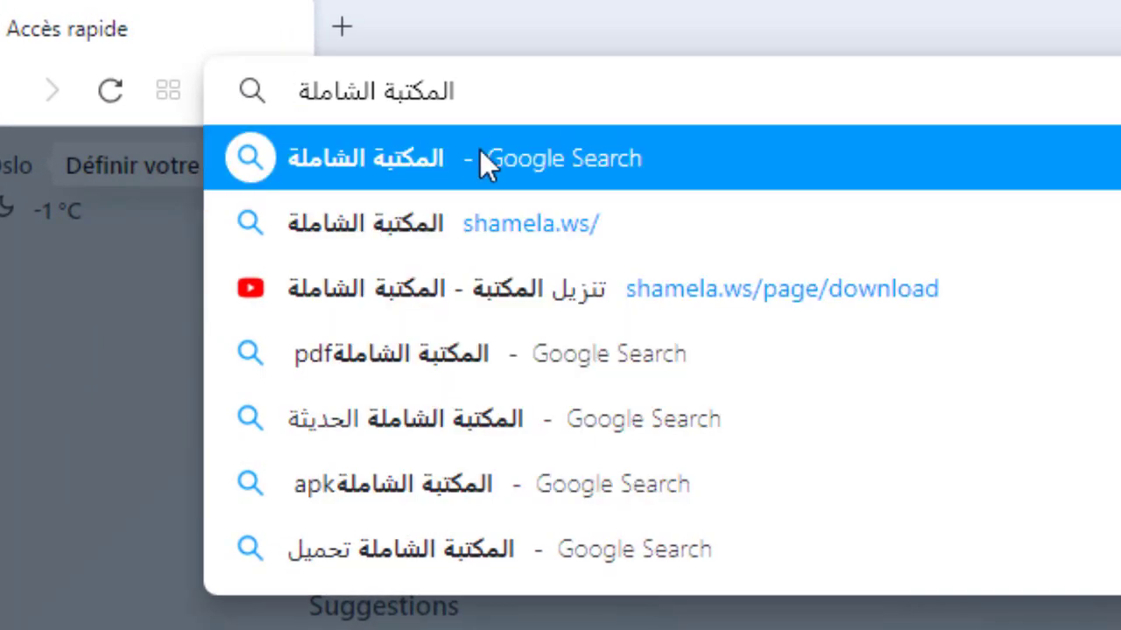
{"action": "left_click", "coordinate": [439, 160]}
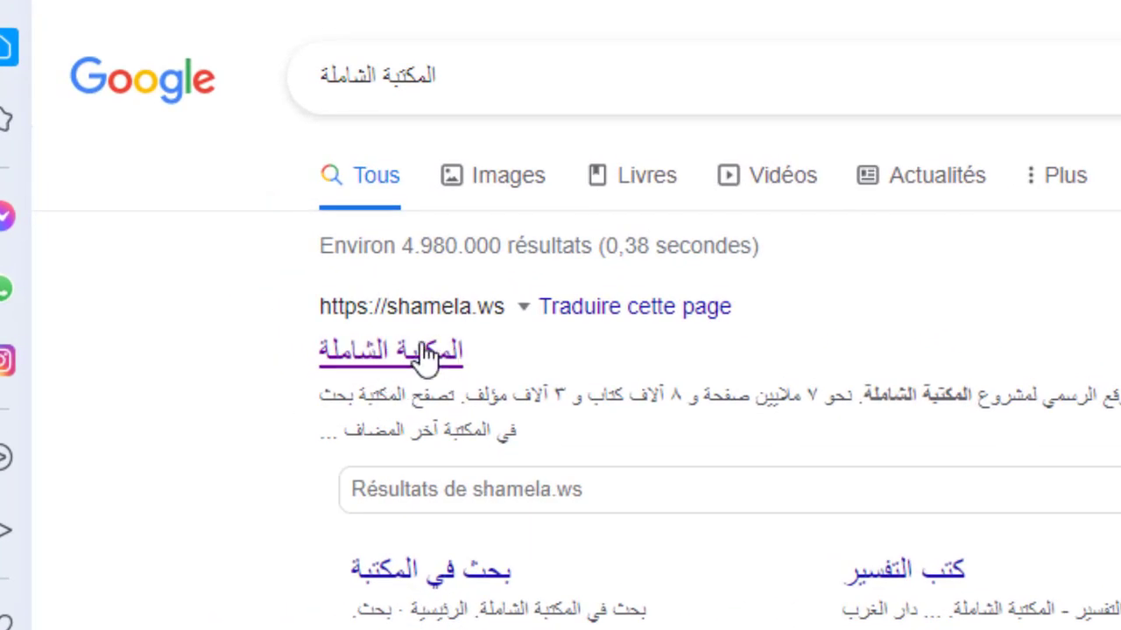
Step: Open the official shamela.ws site, go to its library download page and start downloading the 6.7 GB version loaded with books
{"action": "left_click", "coordinate": [426, 350]}
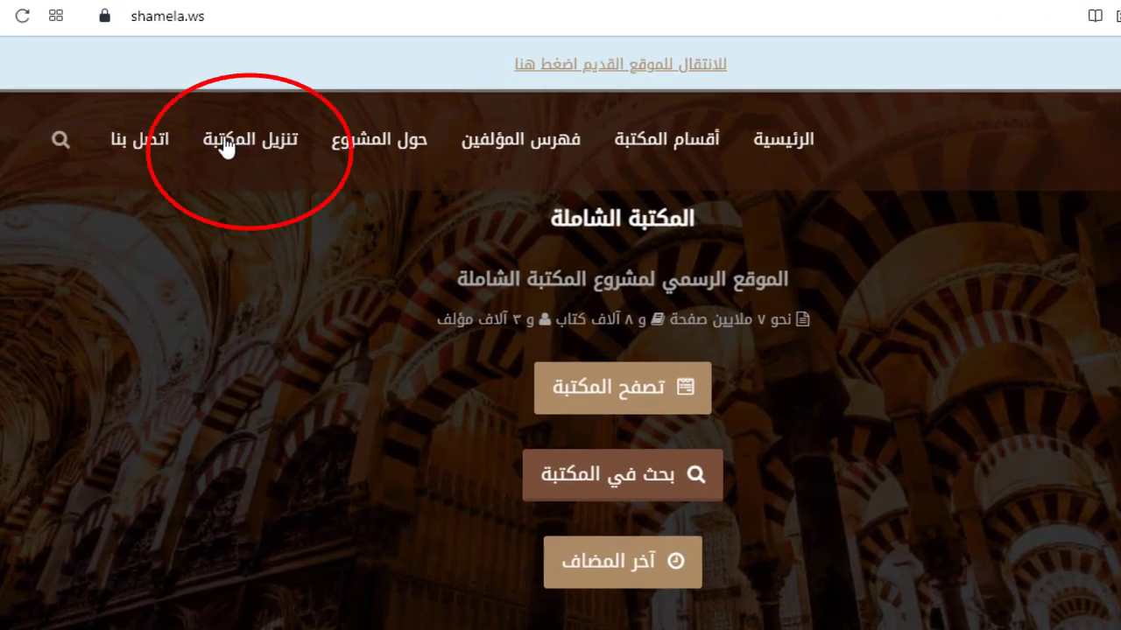
{"action": "left_click", "coordinate": [230, 144]}
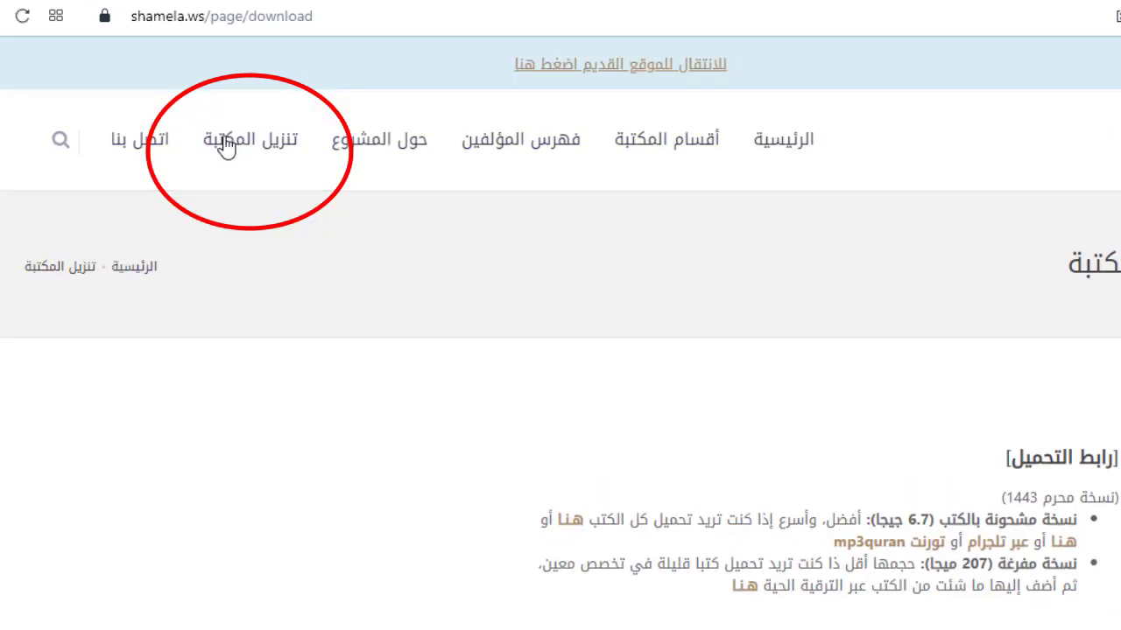
{"action": "scroll", "coordinate": [698, 292], "scroll_direction": "down", "scroll_amount": 2}
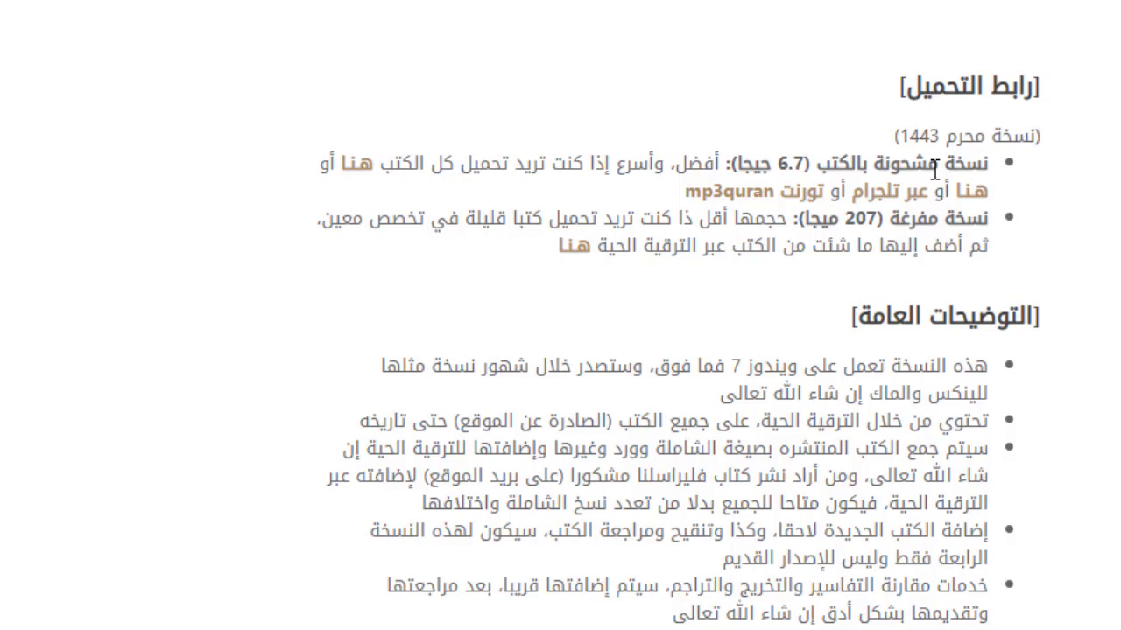
{"action": "scroll", "coordinate": [935, 168], "scroll_direction": "up", "scroll_amount": 1}
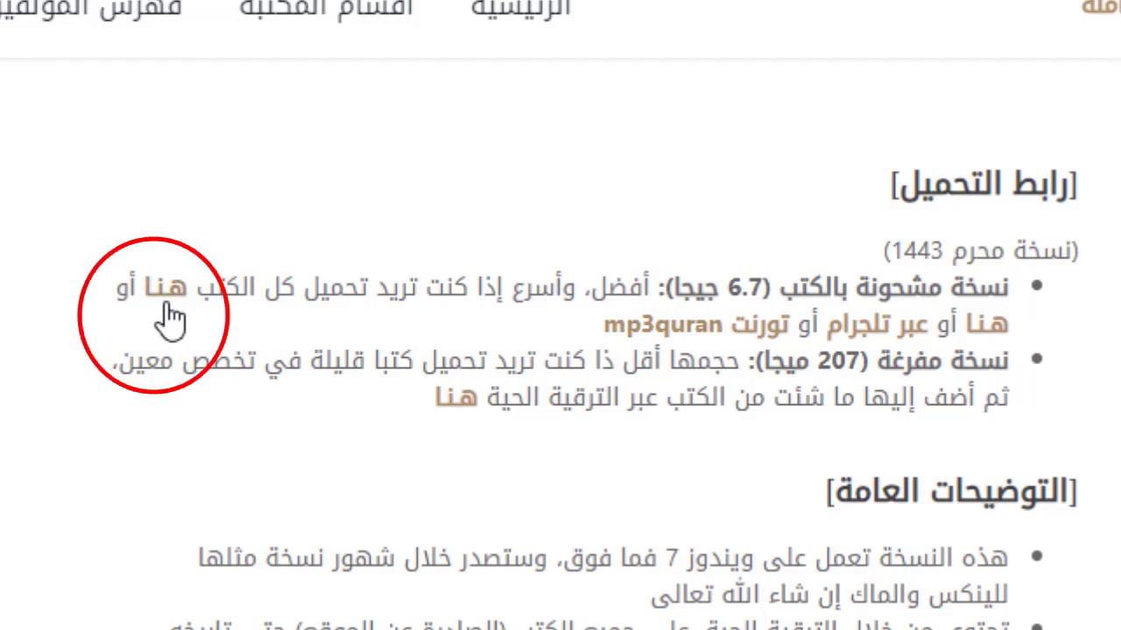
{"action": "left_click", "coordinate": [166, 289]}
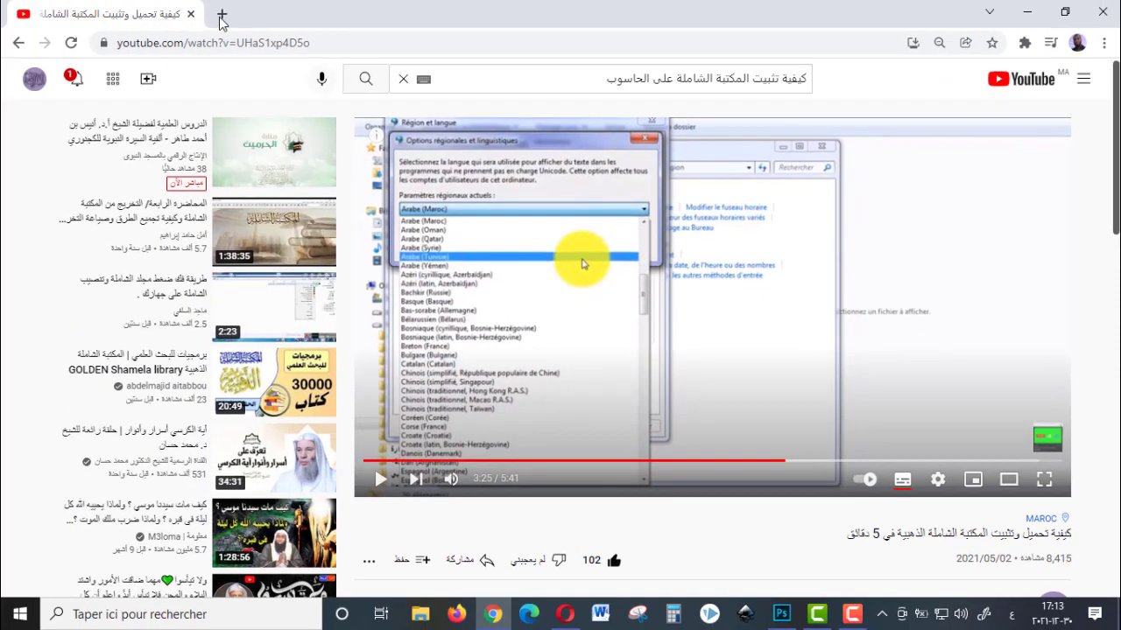
Step: In Chrome, replace the YouTube tab with a new one and search Google for "المكتبة الشاملة"
{"action": "left_click", "coordinate": [220, 13]}
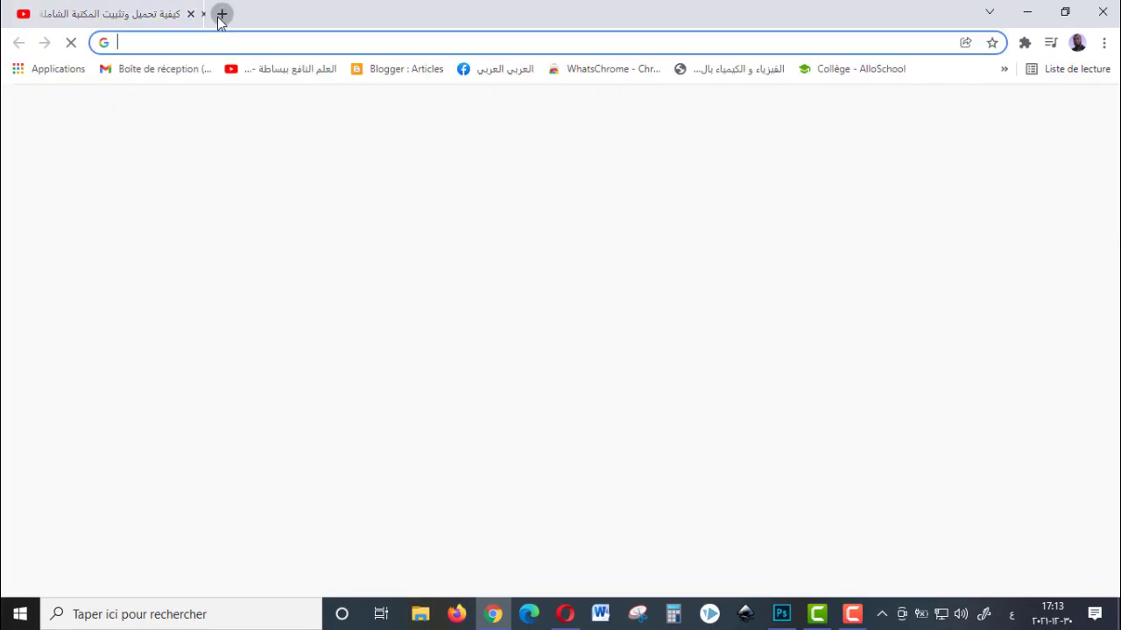
{"action": "left_click", "coordinate": [190, 14]}
{"action": "left_click", "coordinate": [290, 47]}
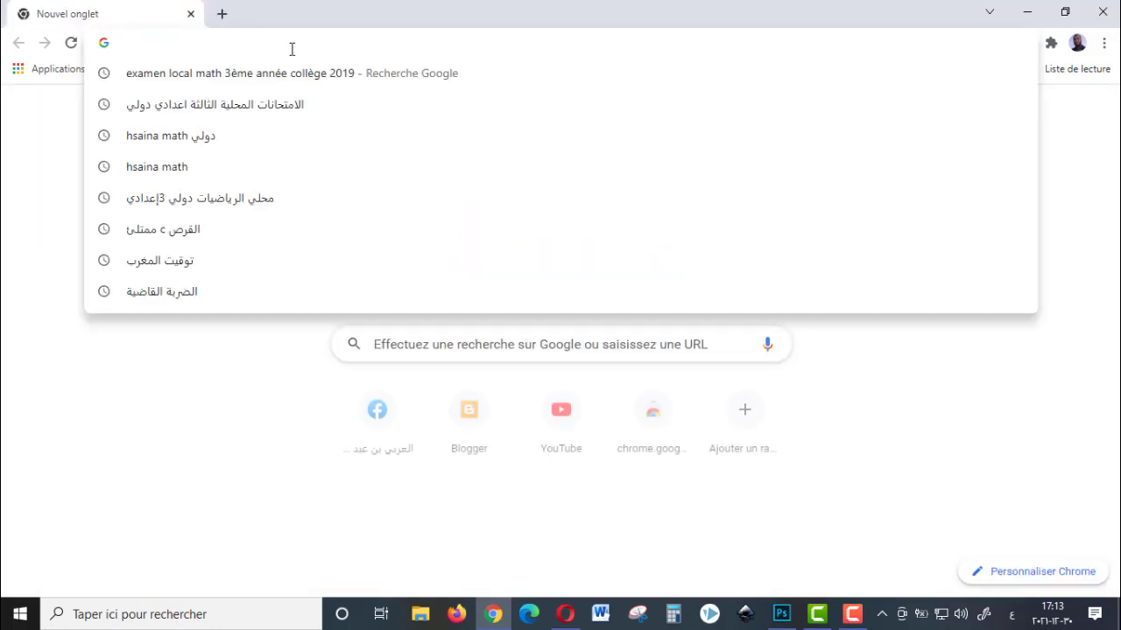
{"action": "type", "text": "المكتبة"}
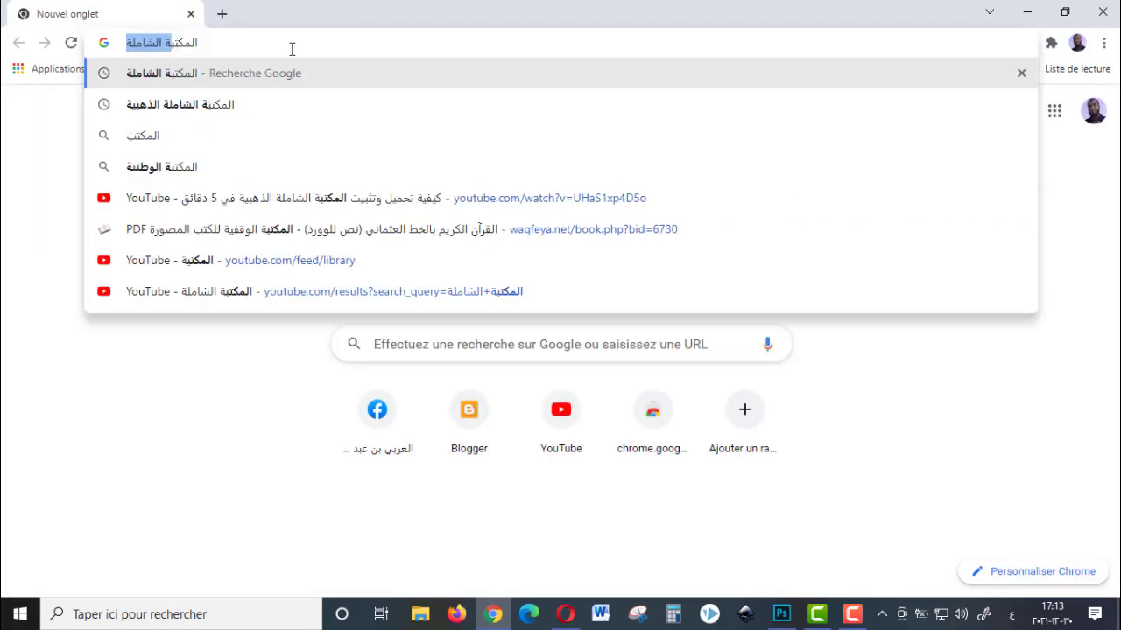
{"action": "key", "text": "BackSpace"}
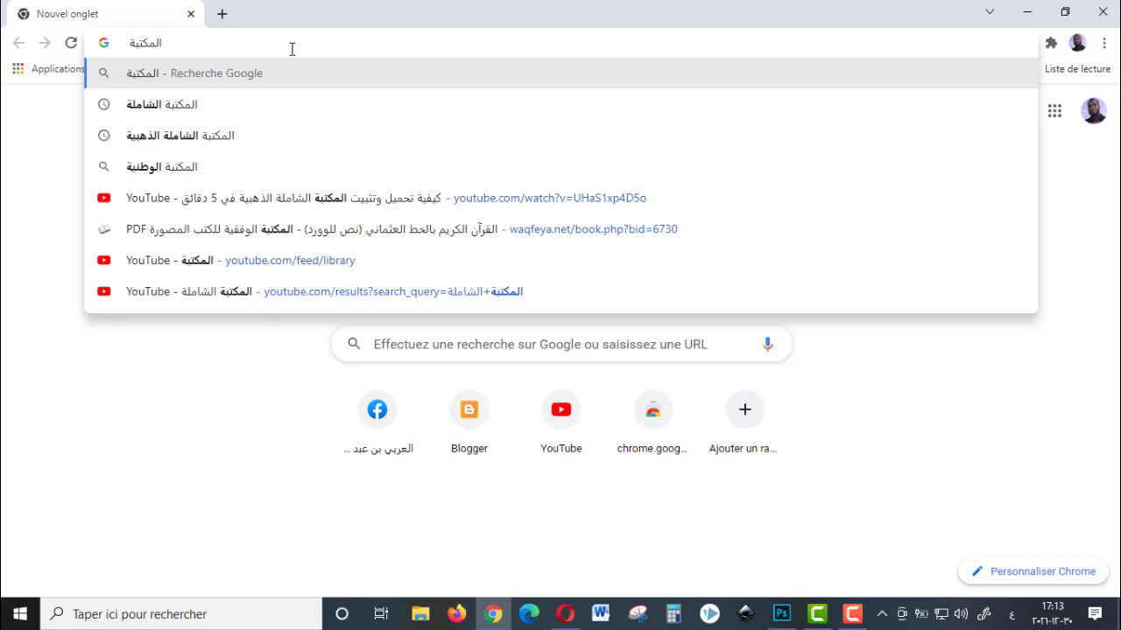
{"action": "left_click", "coordinate": [272, 104]}
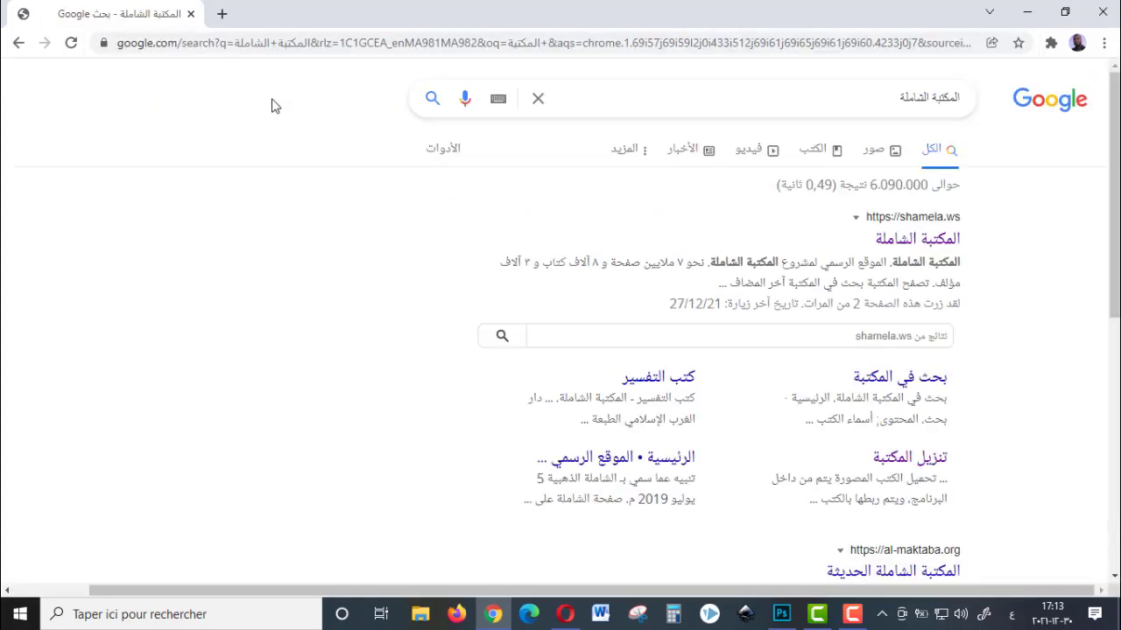
Step: Go from the search results to the تنزيل المكتبة page on shamela.ws and request the full 6.7 GB version
{"action": "left_click", "coordinate": [919, 243]}
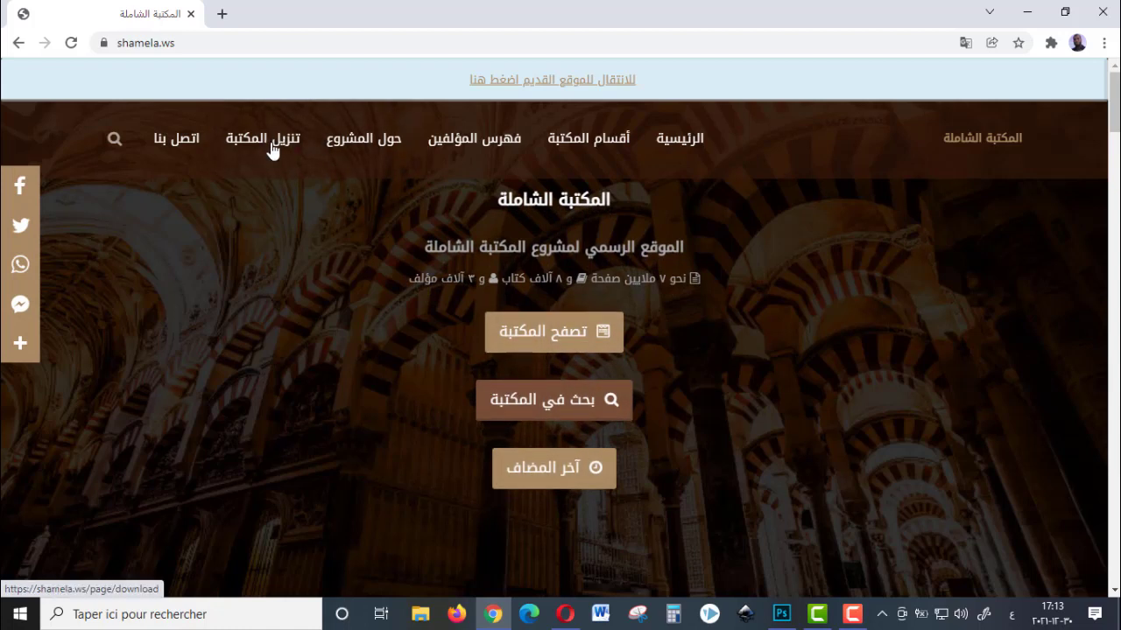
{"action": "left_click", "coordinate": [273, 148]}
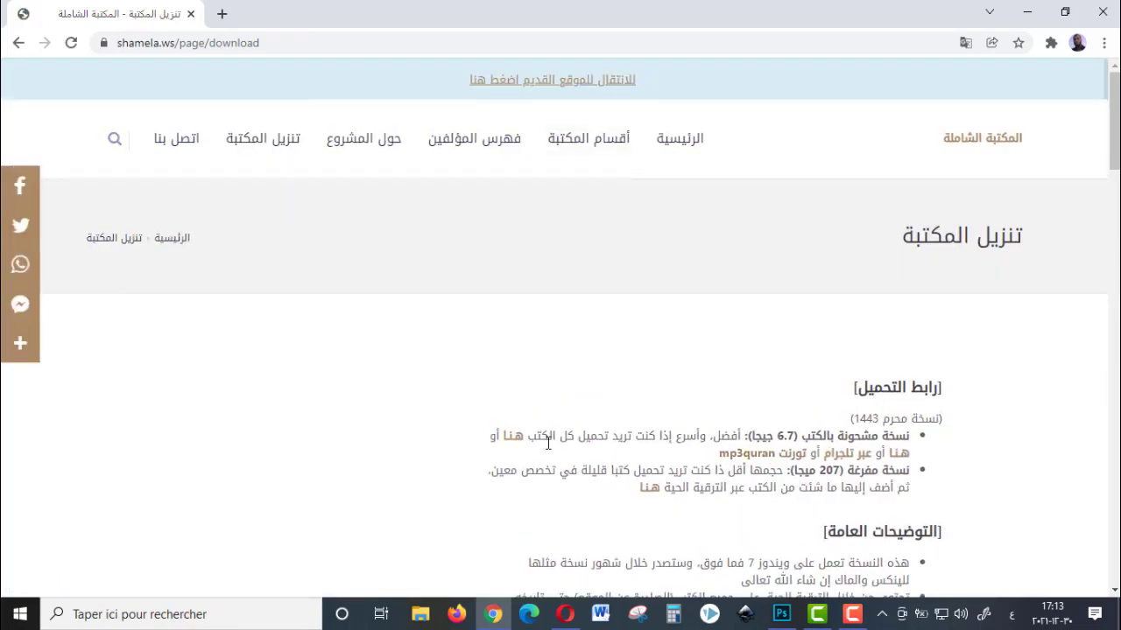
{"action": "scroll", "coordinate": [547, 379], "scroll_direction": "down", "scroll_amount": 4}
{"action": "scroll", "coordinate": [541, 372], "scroll_direction": "up", "scroll_amount": 3}
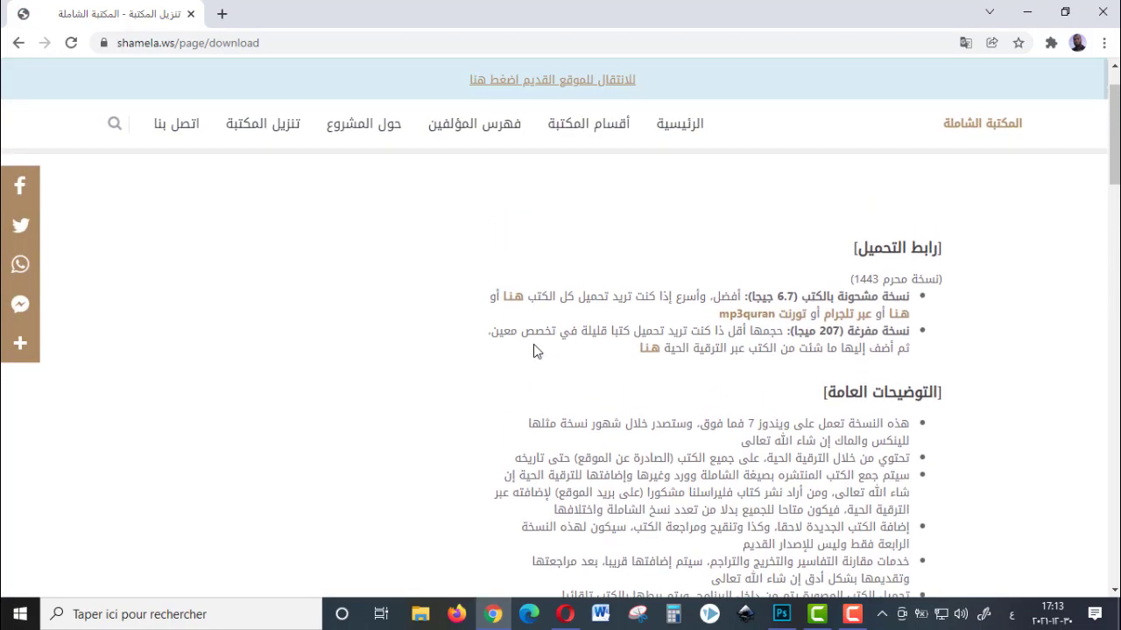
{"action": "left_click", "coordinate": [514, 327]}
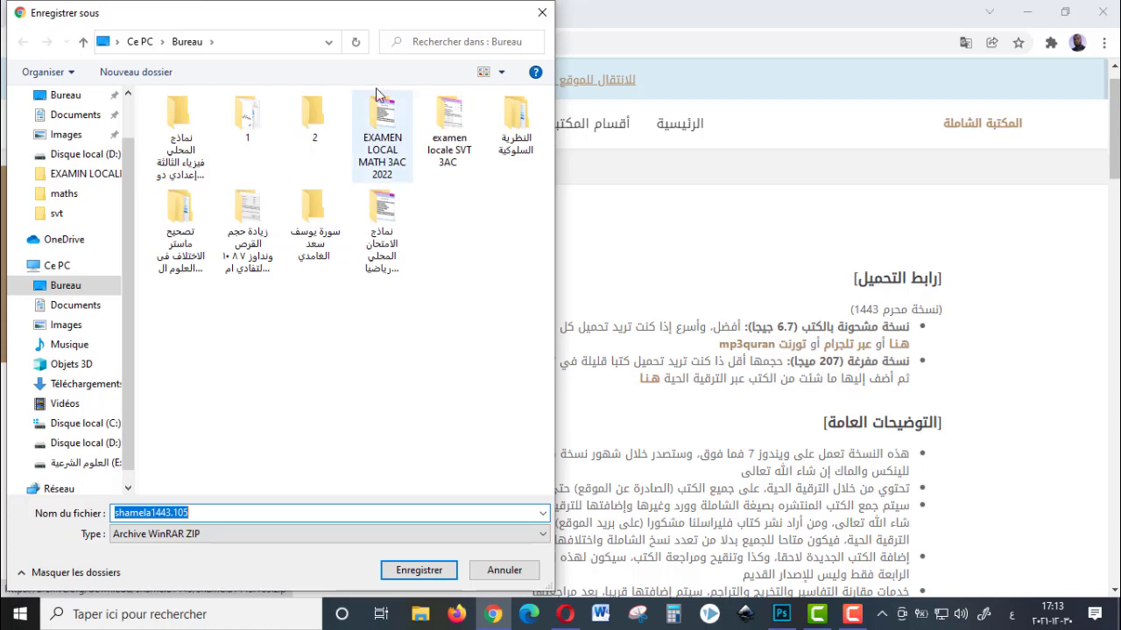
Step: Look through local drives C:, D: and العلوم الشرعية (E:) as possible save locations for the shamela1443.105 archive
{"action": "left_click_drag", "start_coordinate": [304, 4], "coordinate": [322, 53]}
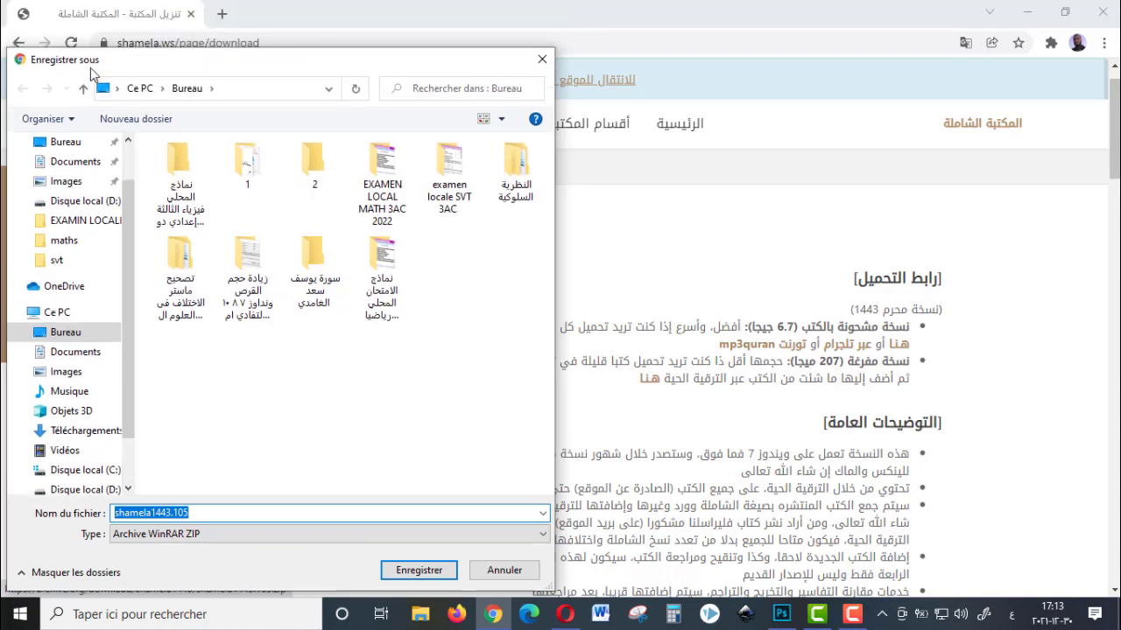
{"action": "left_click_drag", "start_coordinate": [123, 61], "coordinate": [247, 88]}
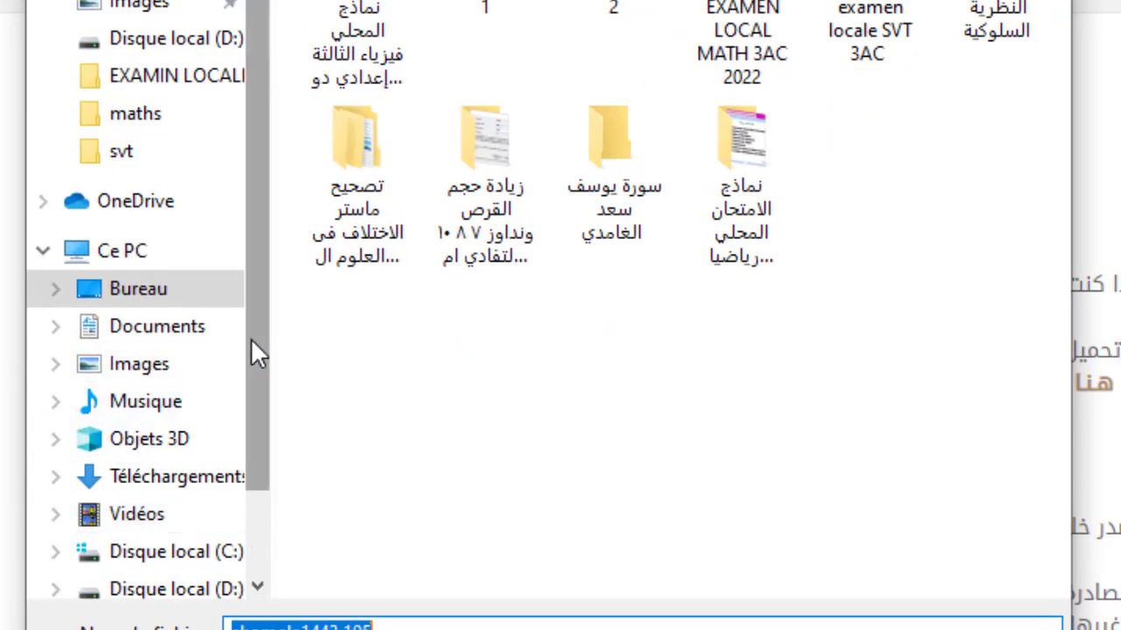
{"action": "scroll", "coordinate": [250, 338], "scroll_direction": "down", "scroll_amount": 2}
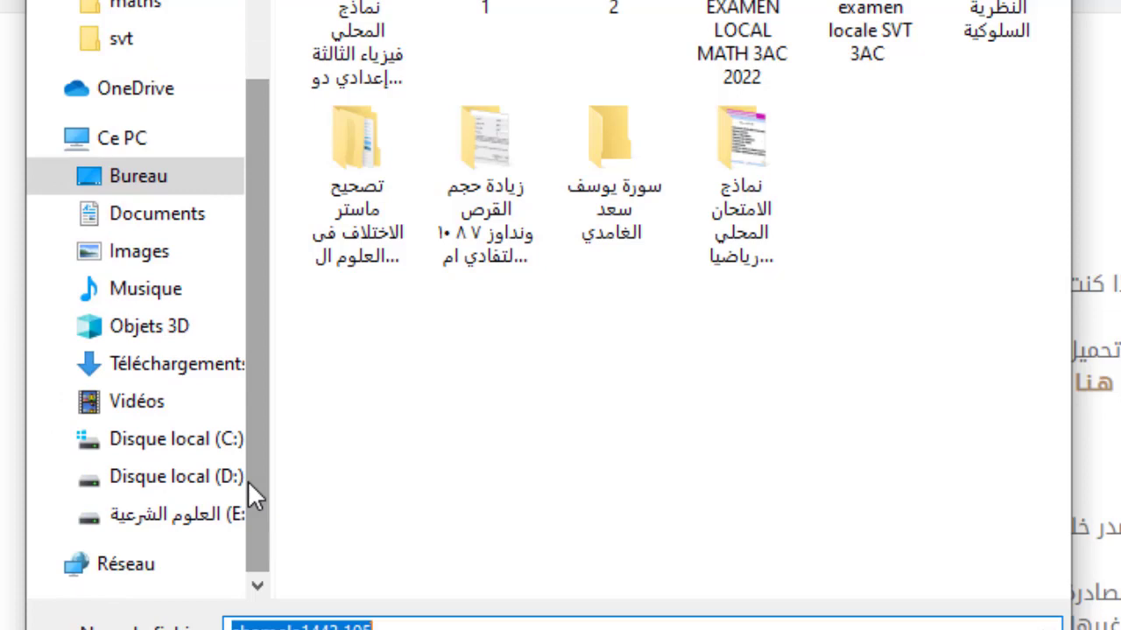
{"action": "left_click", "coordinate": [175, 442]}
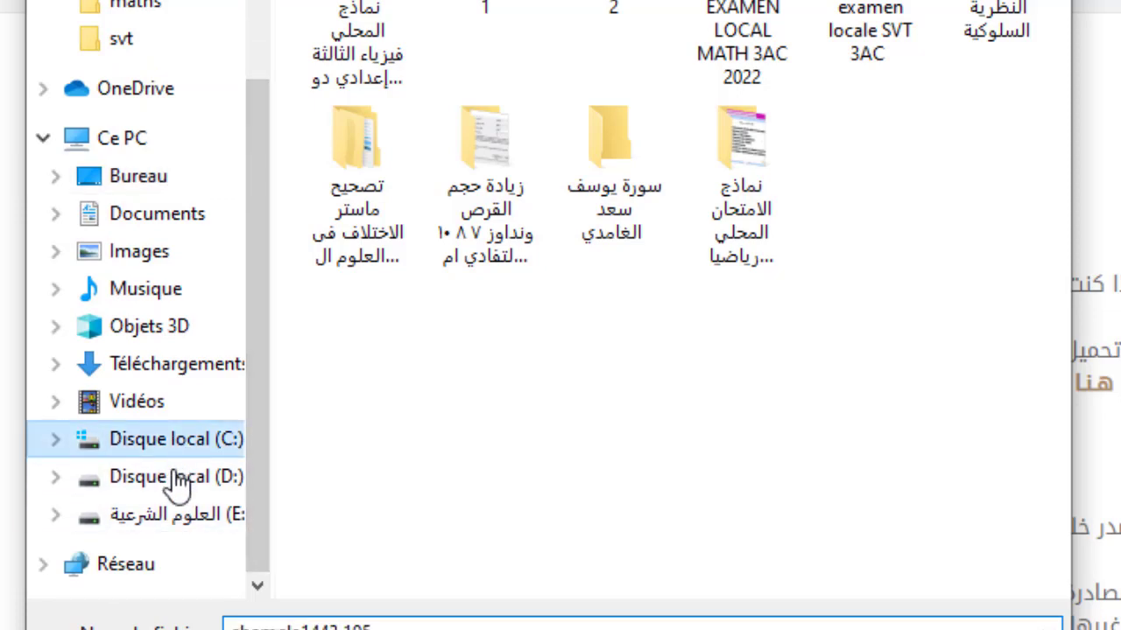
{"action": "left_click", "coordinate": [176, 474]}
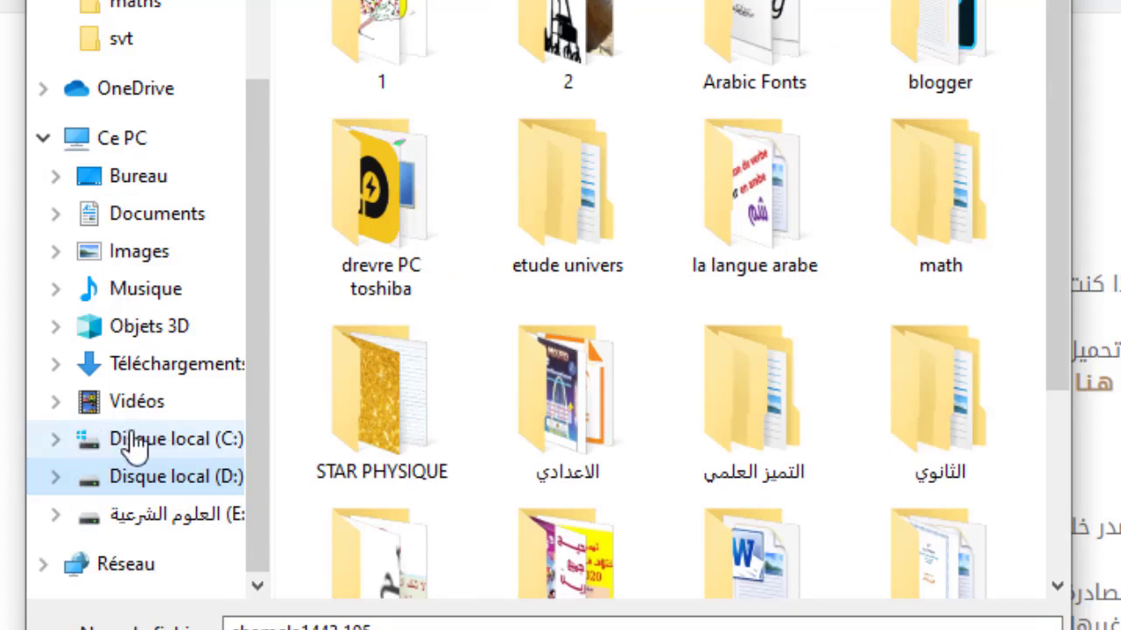
{"action": "left_click", "coordinate": [186, 517]}
{"action": "scroll", "coordinate": [267, 7], "scroll_direction": "up", "scroll_amount": 2}
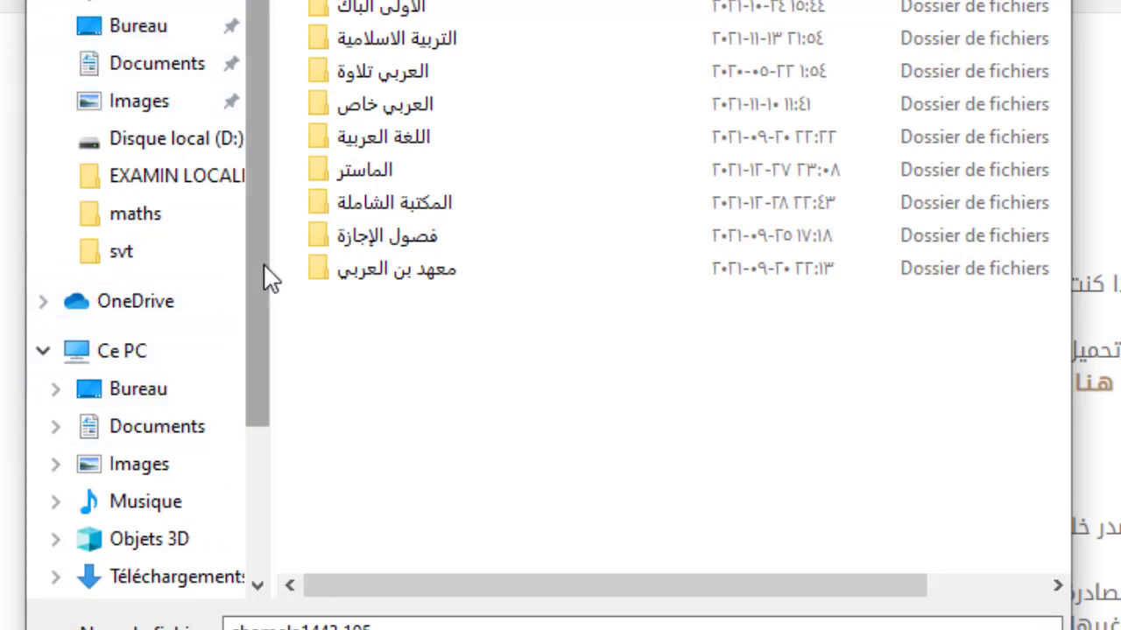
Step: Browse to the المكتبة الشاملة folder on drive العلوم الشرعية (E:), and dismiss the save dialog without saving
{"action": "left_click_drag", "start_coordinate": [270, 278], "coordinate": [260, 426]}
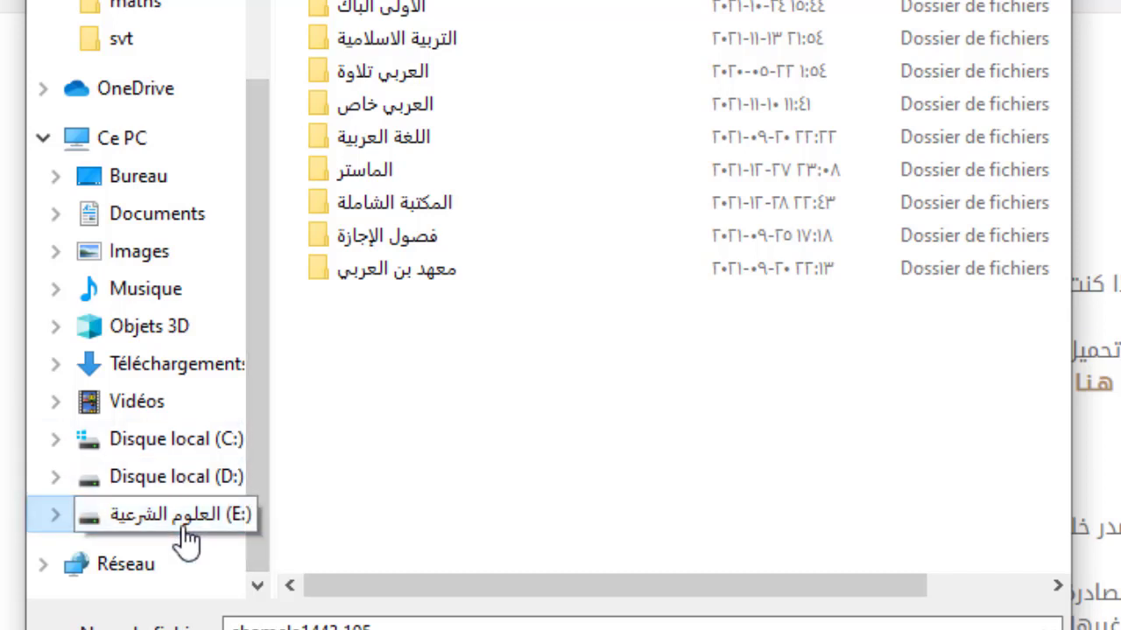
{"action": "left_click", "coordinate": [186, 484]}
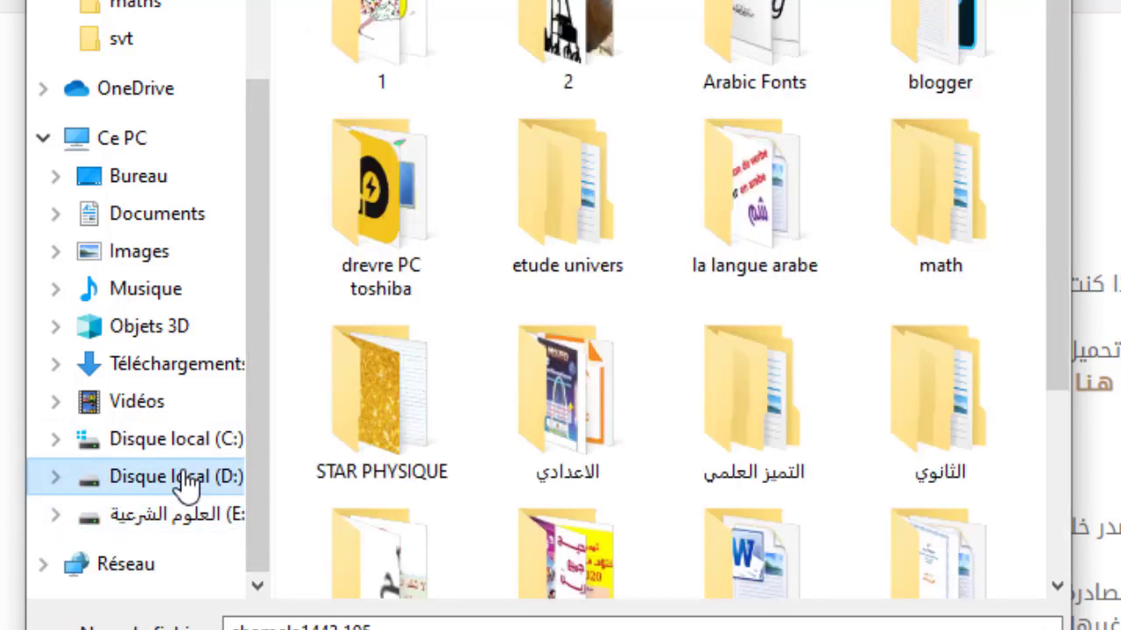
{"action": "left_click", "coordinate": [195, 536]}
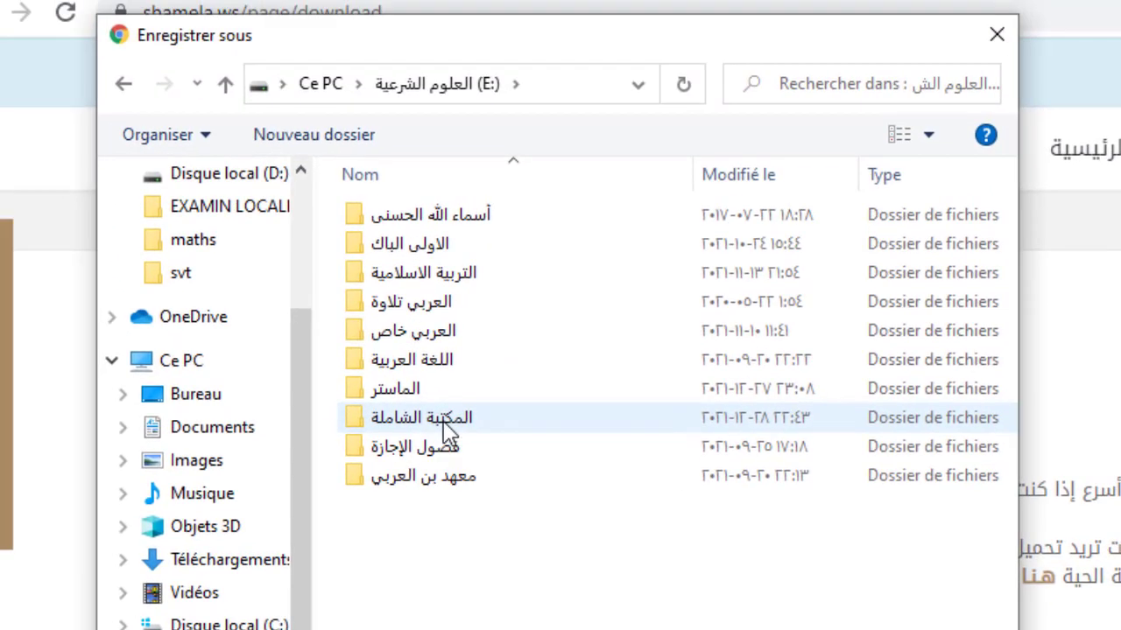
{"action": "double_click", "coordinate": [435, 340]}
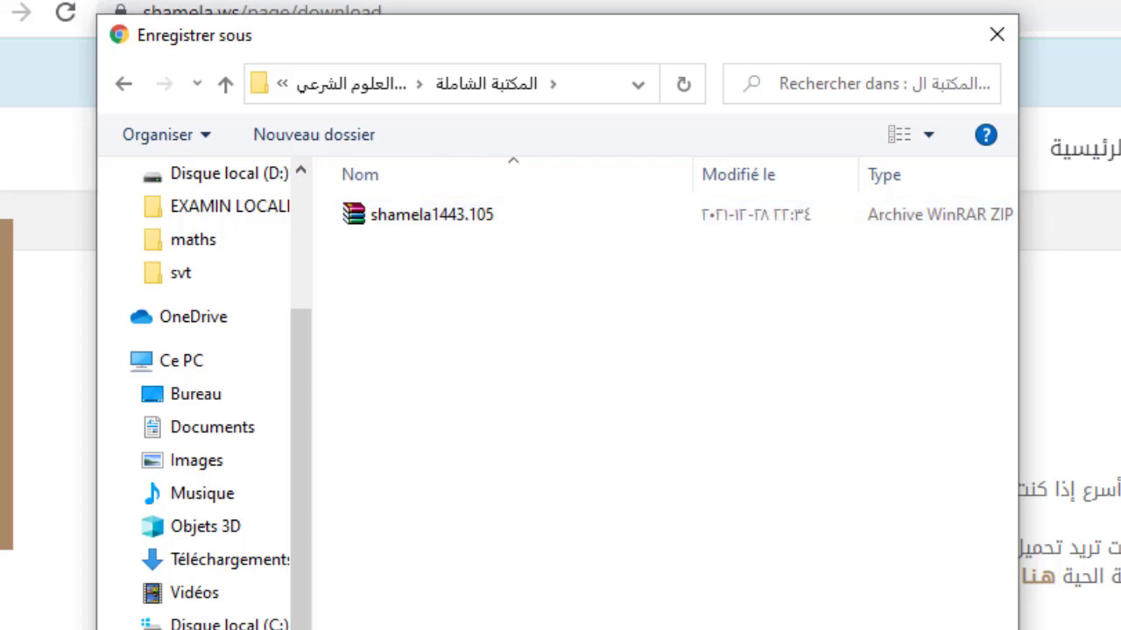
{"action": "left_click", "coordinate": [996, 35]}
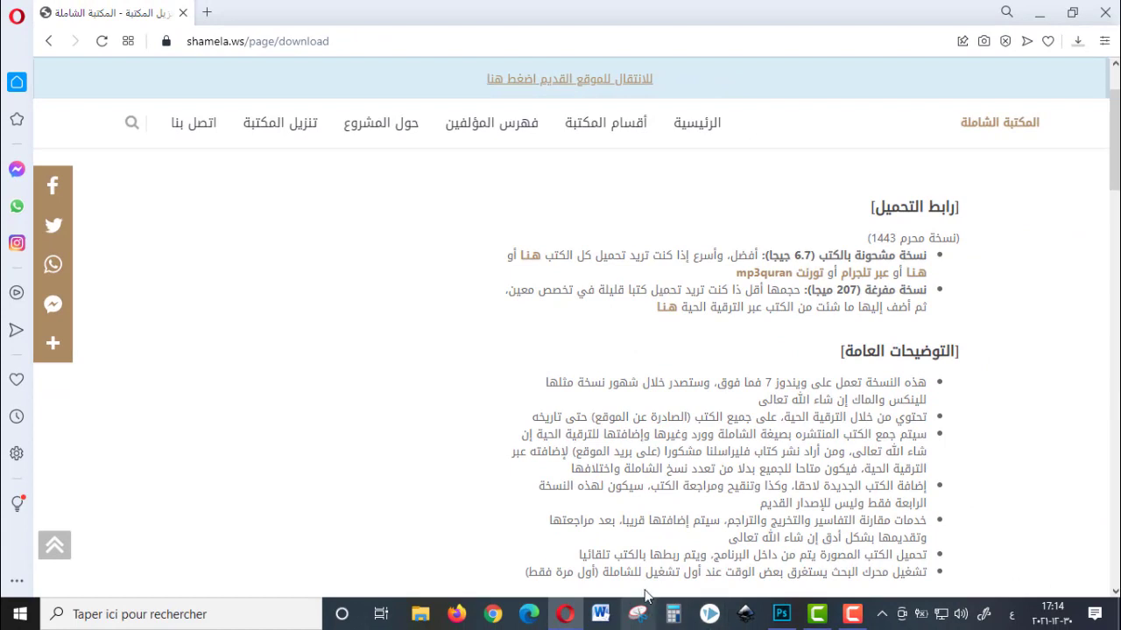
Step: Switch back to Opera and cancel the running download of shamela1443.105.zip
{"action": "left_click", "coordinate": [1080, 49]}
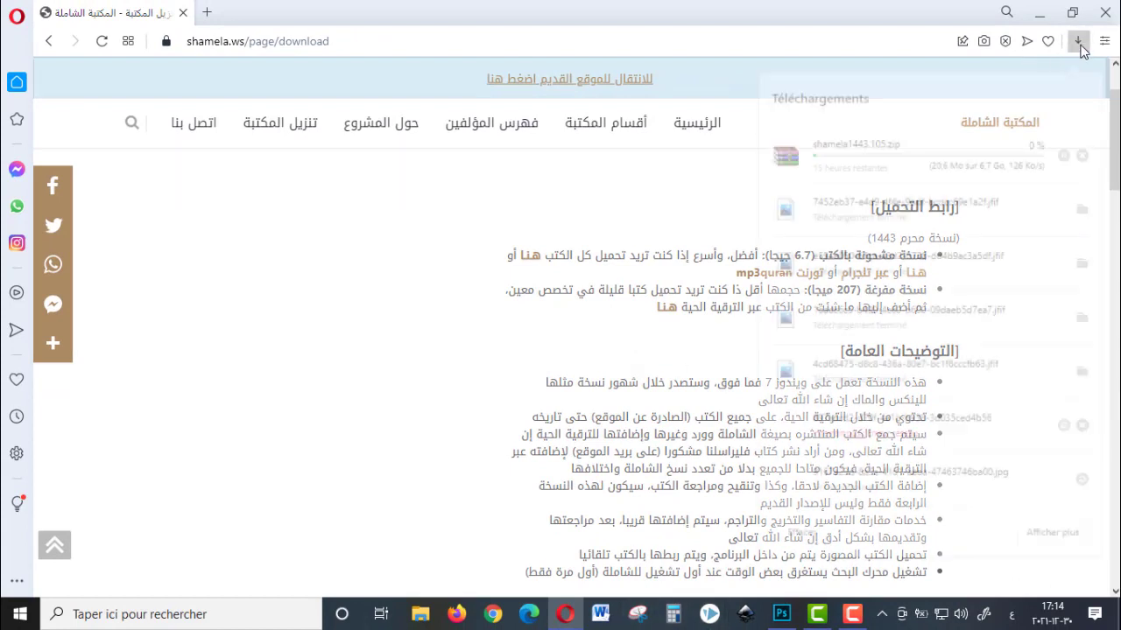
{"action": "left_click", "coordinate": [1087, 151]}
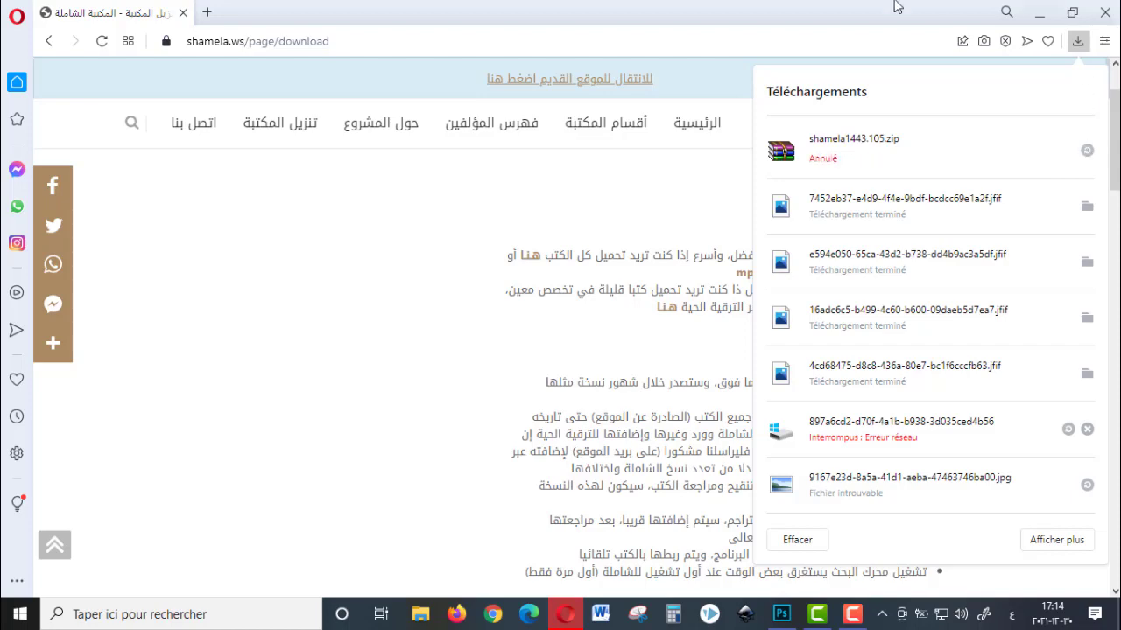
Step: Close the Opera browser and open File Explorer
{"action": "left_click", "coordinate": [1114, 12]}
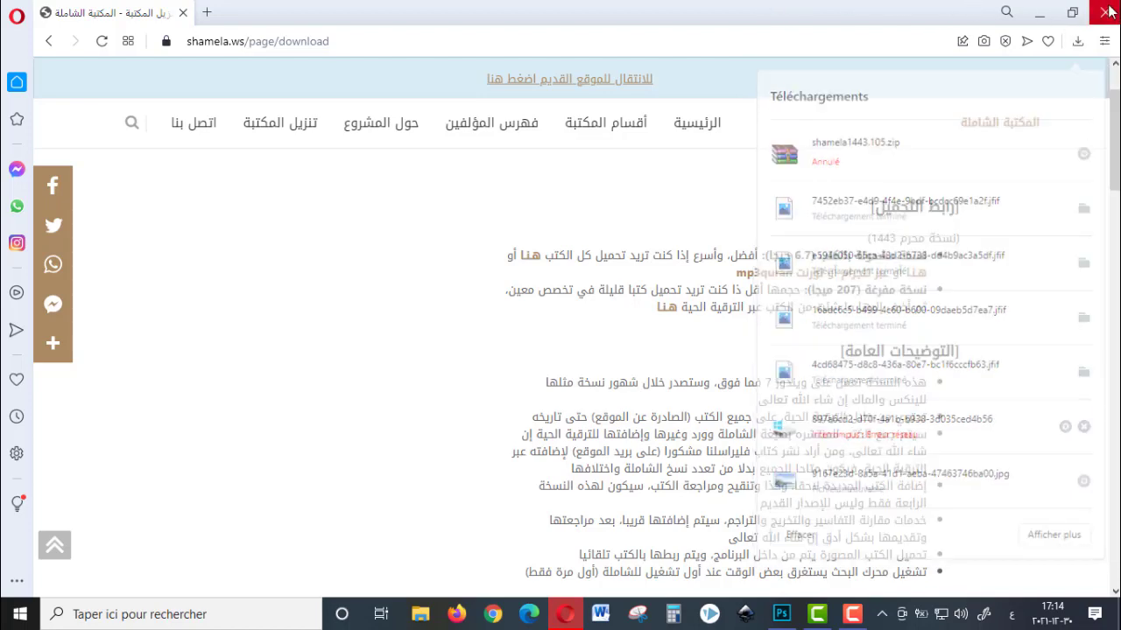
{"action": "left_click", "coordinate": [421, 615]}
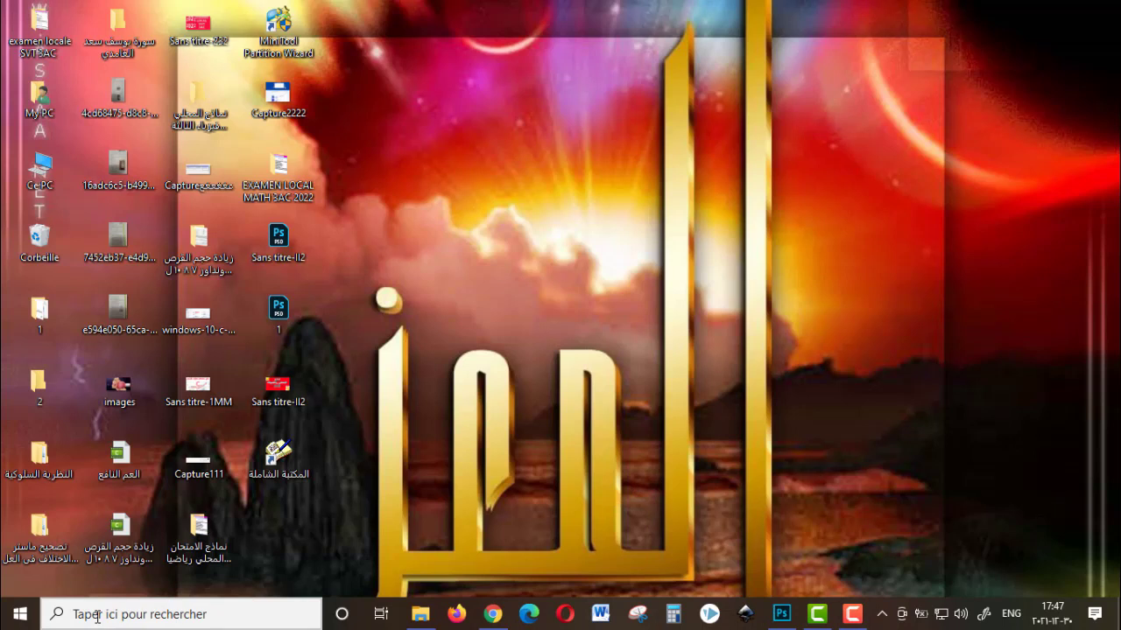
Step: Search Windows for "PAN", open the Panneau de configuration and maximize its window
{"action": "left_click", "coordinate": [96, 616]}
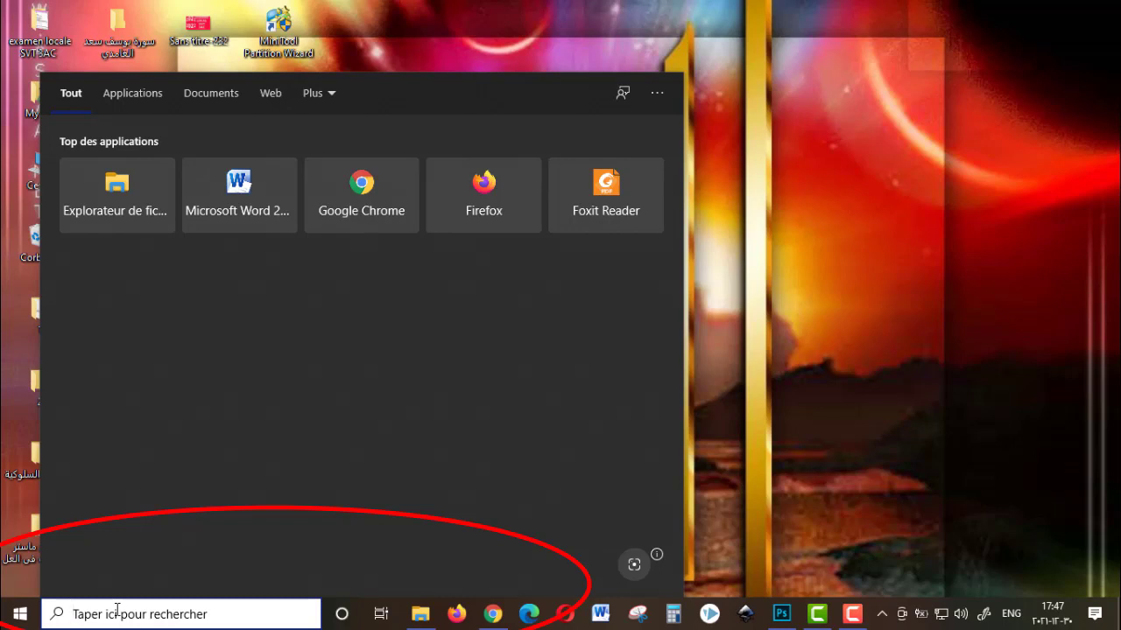
{"action": "type", "text": "PAN"}
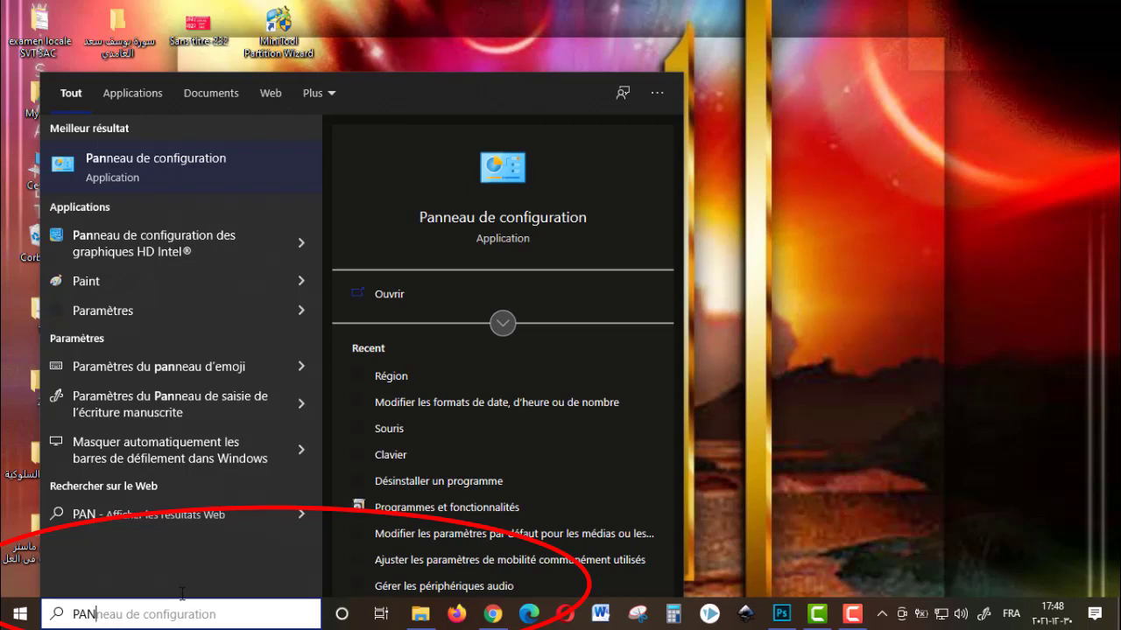
{"action": "left_click", "coordinate": [136, 165]}
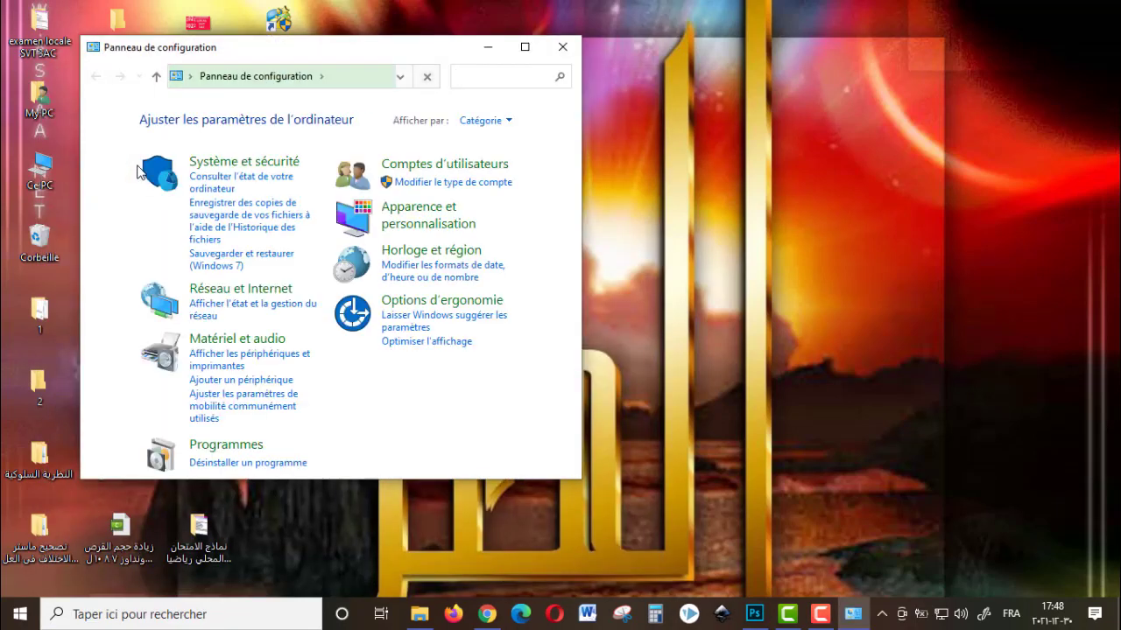
{"action": "left_click", "coordinate": [524, 47]}
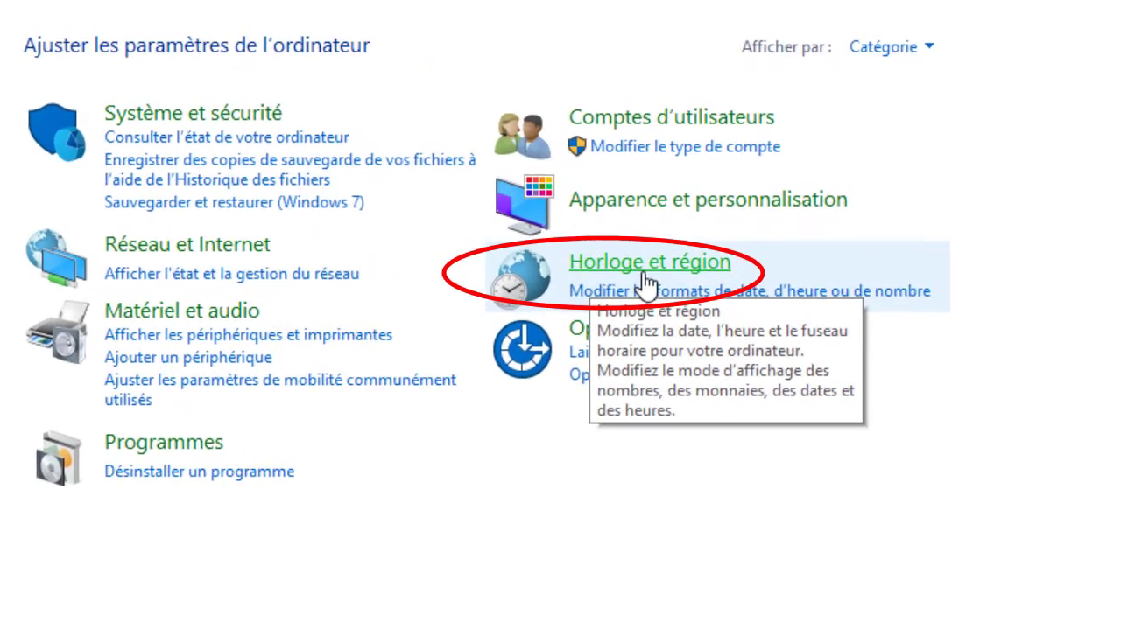
Step: Open the Région settings under Horloge et région and show their Administration options
{"action": "left_click", "coordinate": [656, 289]}
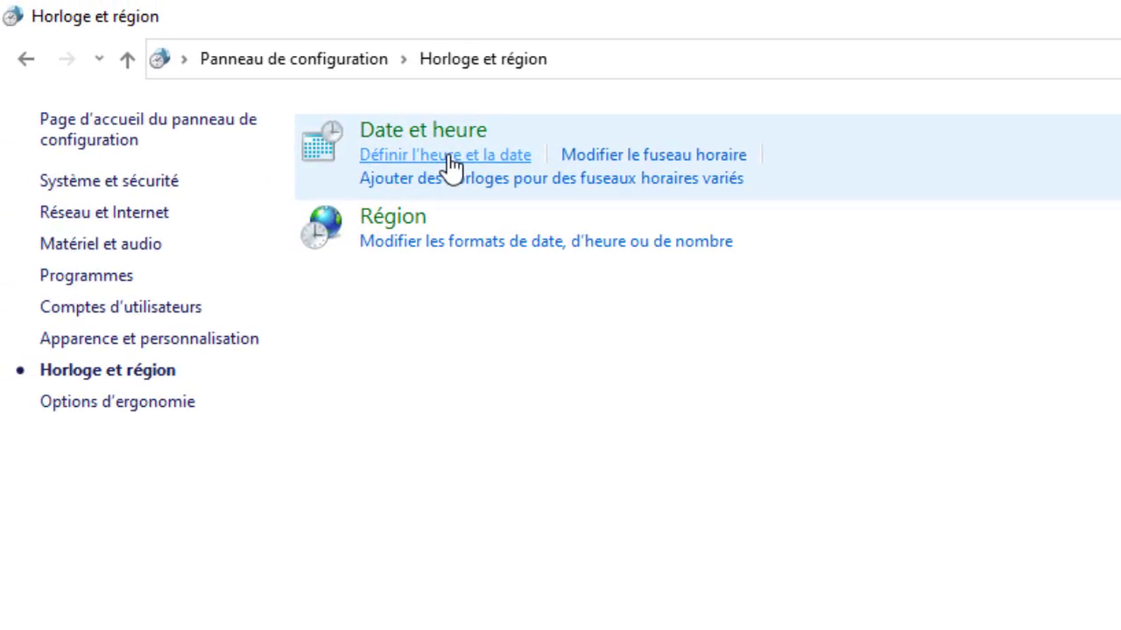
{"action": "left_click", "coordinate": [388, 240]}
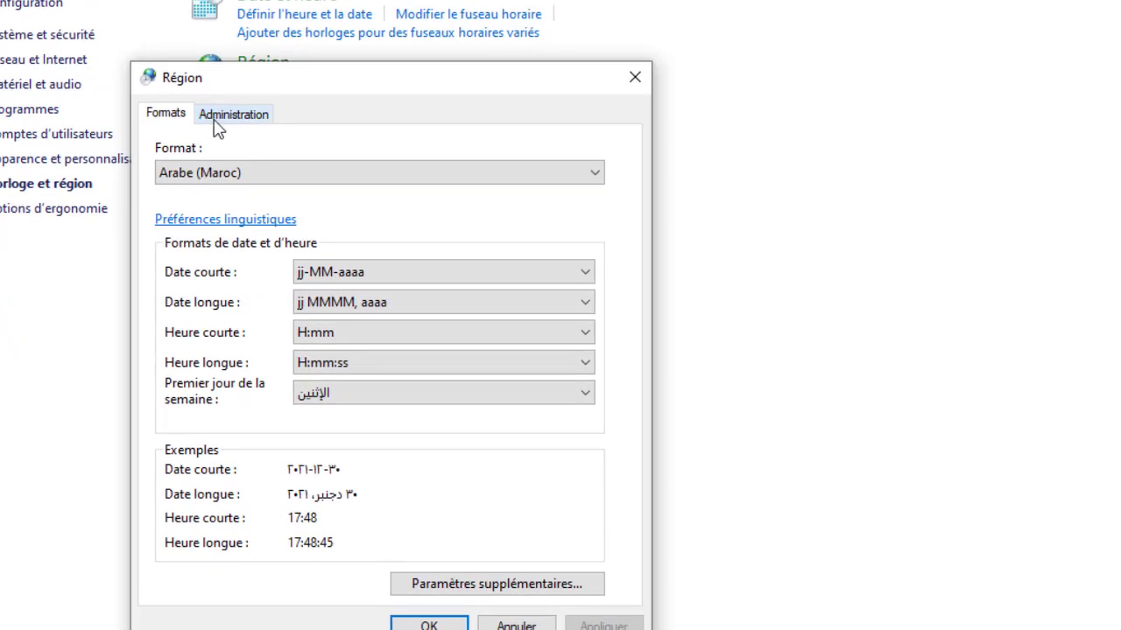
{"action": "left_click", "coordinate": [218, 122]}
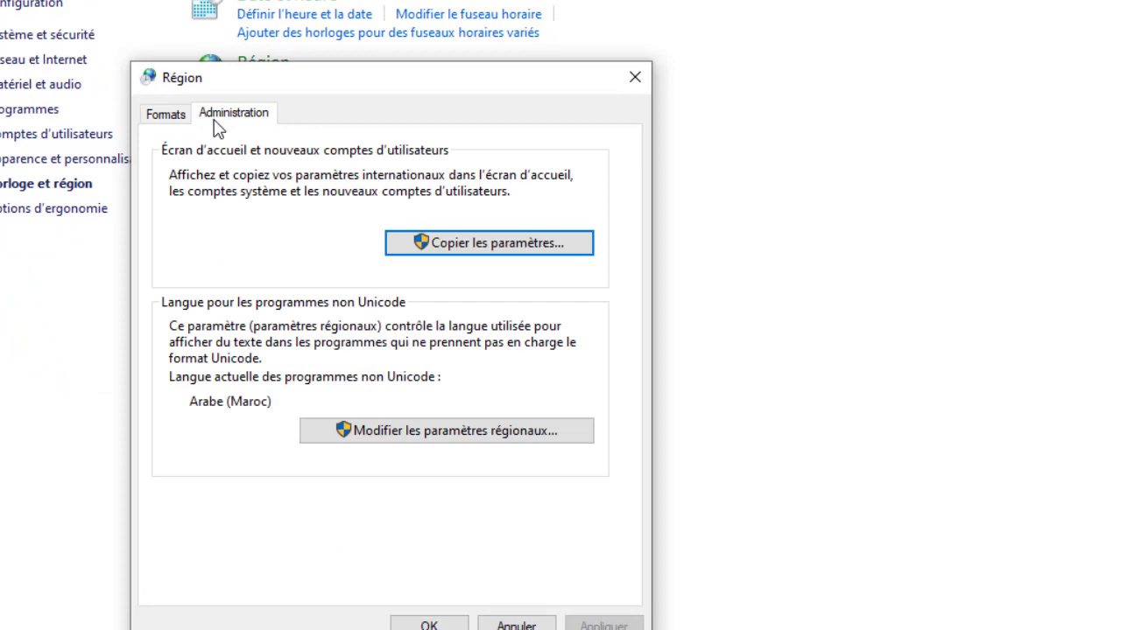
Step: Set the language for non-Unicode programs to Arabe (Maroc) and confirm the regional settings
{"action": "left_click", "coordinate": [396, 446]}
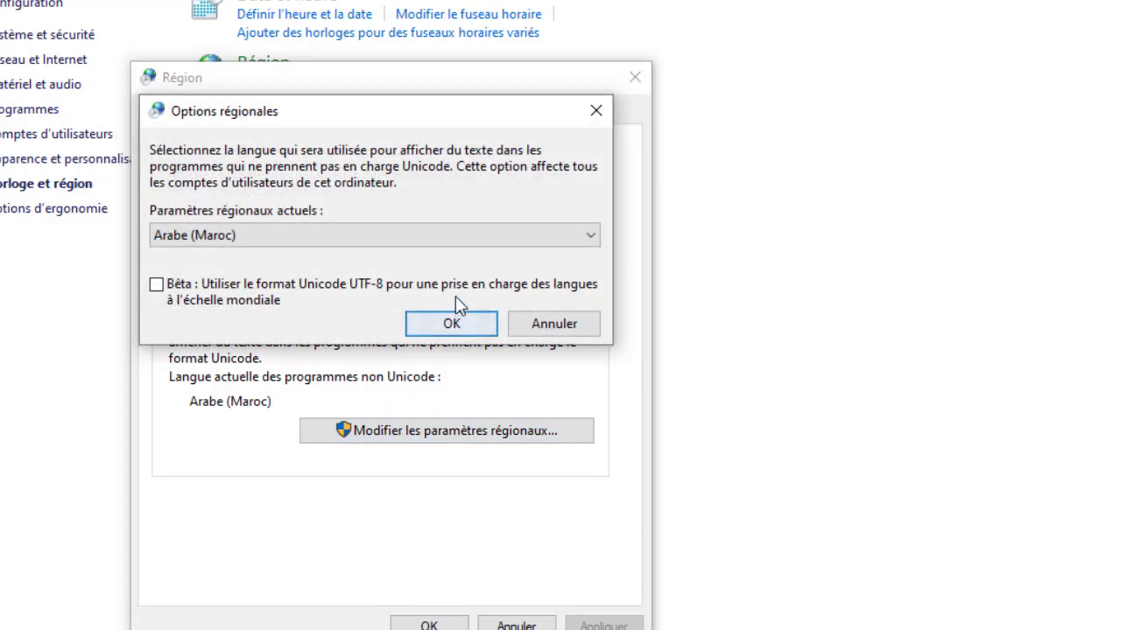
{"action": "left_click", "coordinate": [486, 236]}
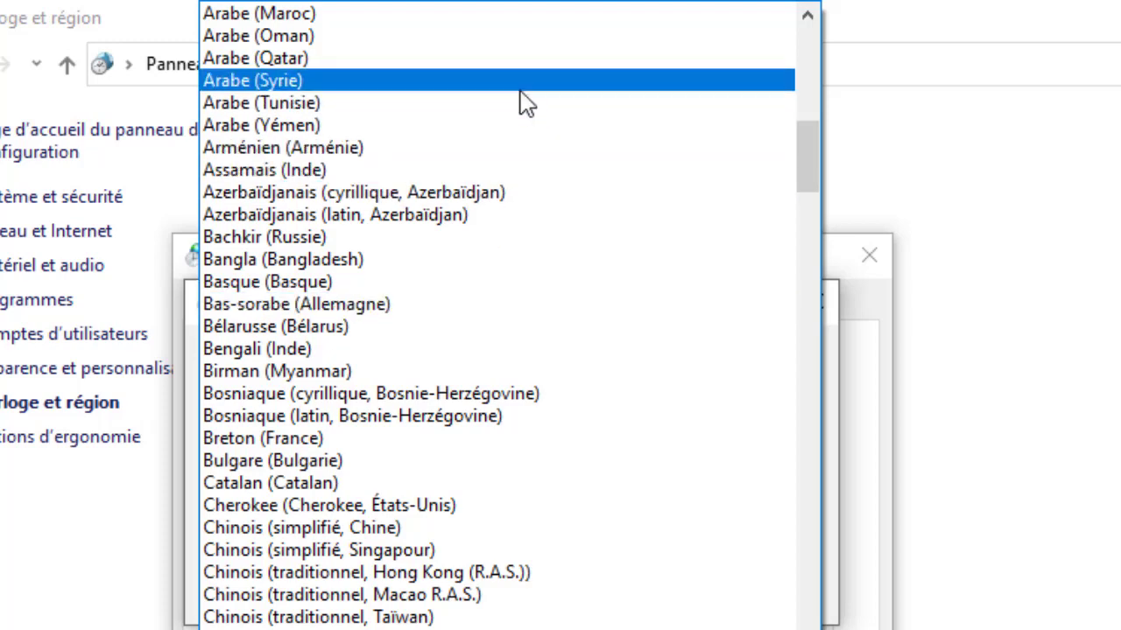
{"action": "scroll", "coordinate": [500, 350], "scroll_direction": "down", "scroll_amount": 6}
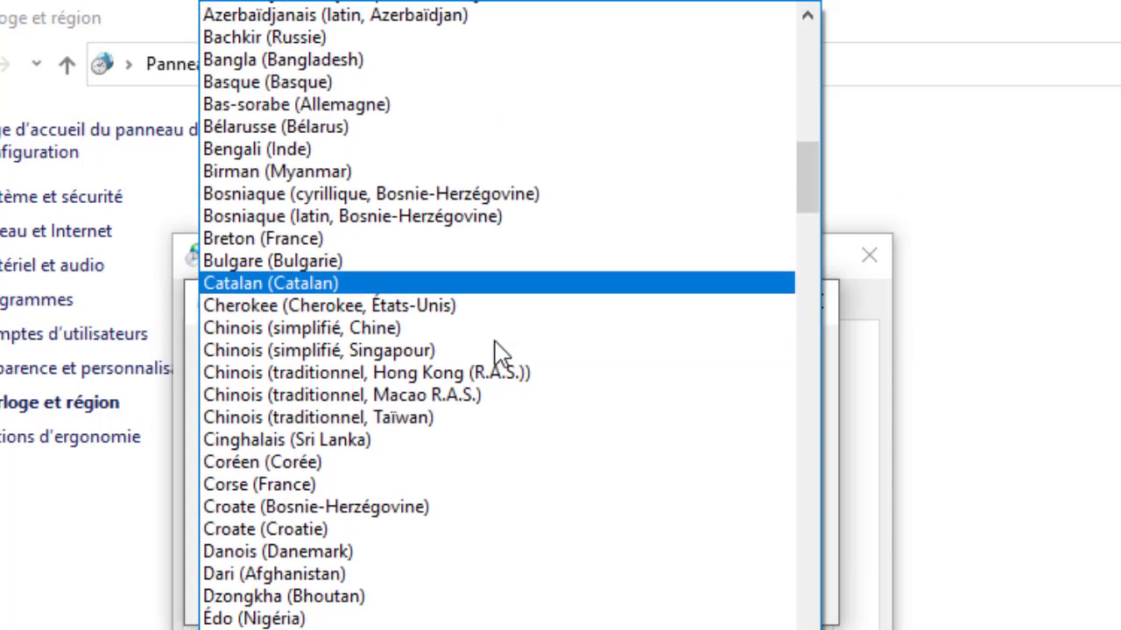
{"action": "scroll", "coordinate": [500, 350], "scroll_direction": "up", "scroll_amount": 4}
{"action": "scroll", "coordinate": [500, 354], "scroll_direction": "up", "scroll_amount": 7}
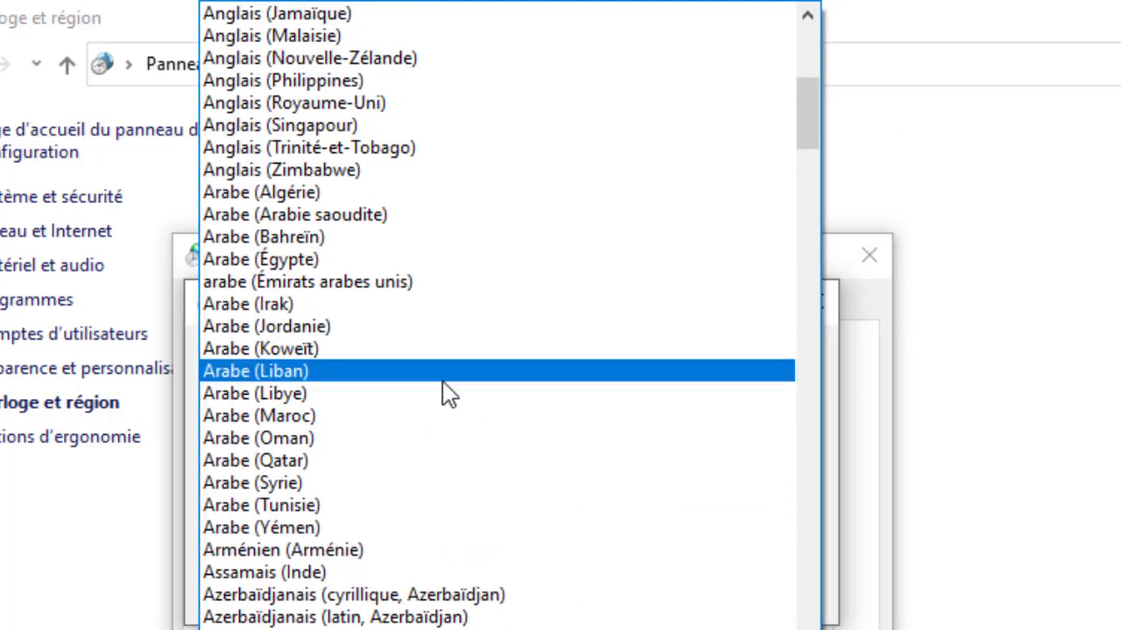
{"action": "left_click", "coordinate": [410, 419]}
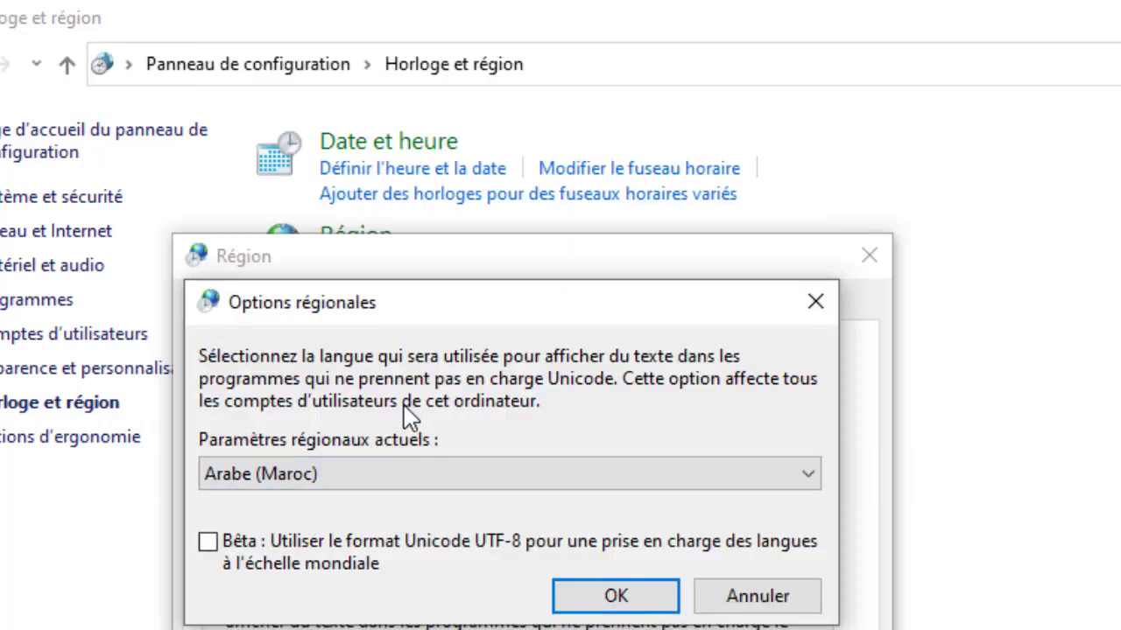
{"action": "left_click", "coordinate": [617, 598]}
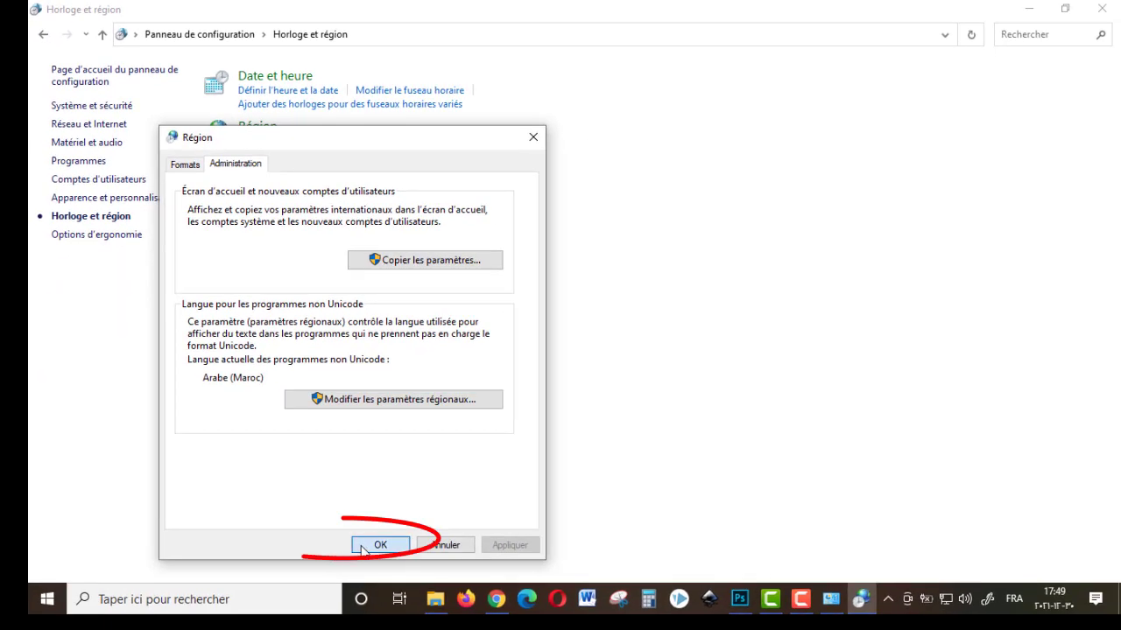
{"action": "left_click", "coordinate": [374, 546]}
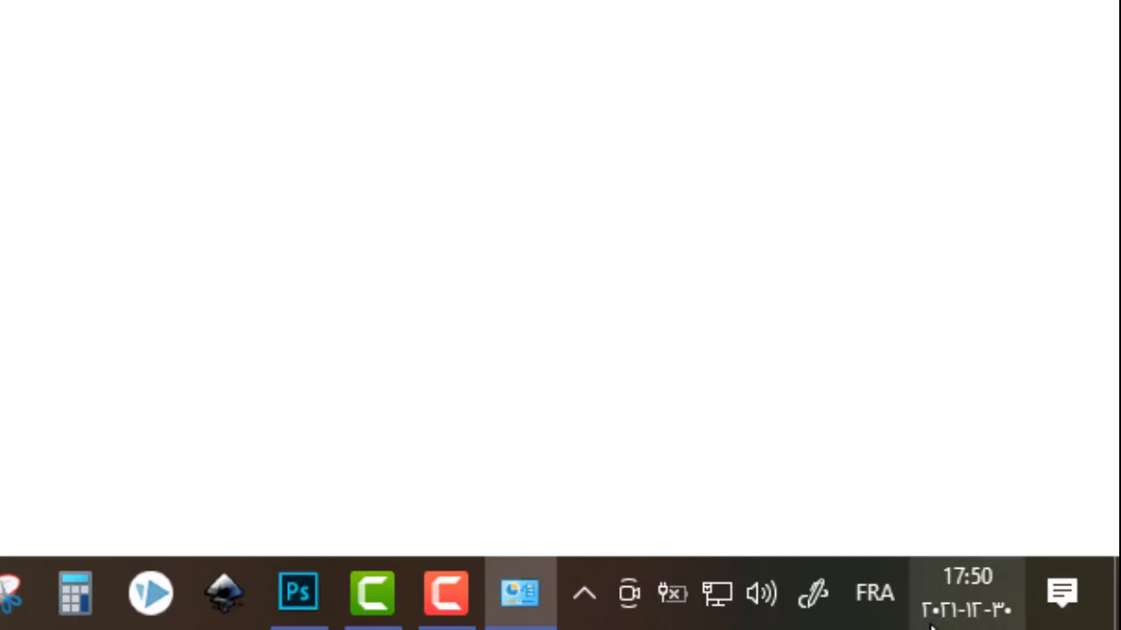
{"action": "mouse_move", "coordinate": [967, 571]}
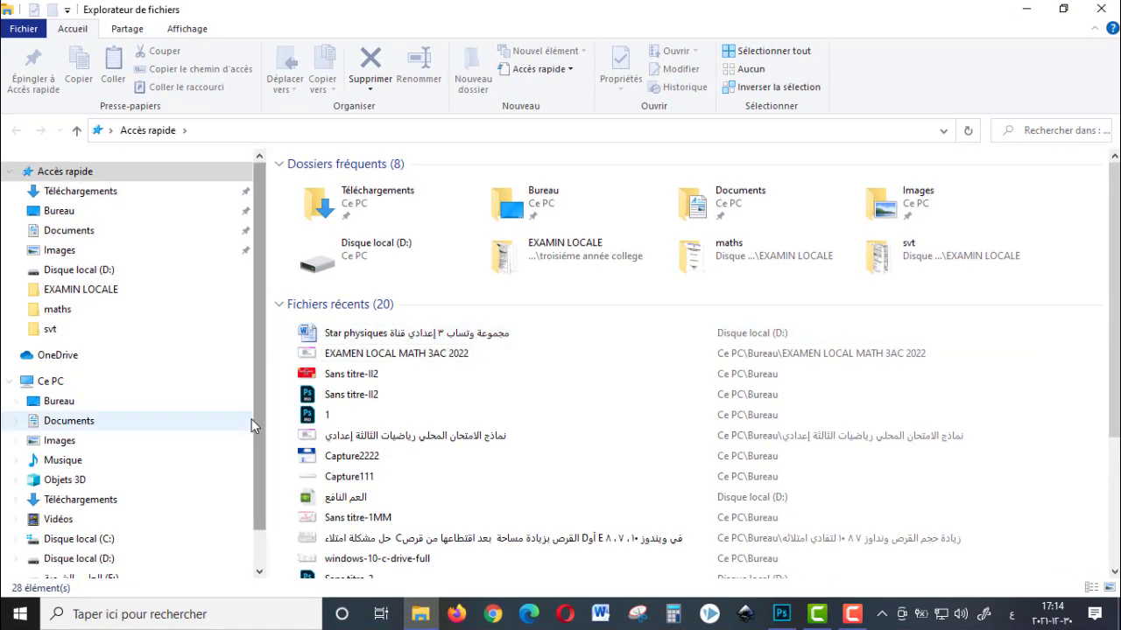
Step: In File Explorer, go to the المكتبة الشاملة folder on drive العلوم الشرعية (E:)
{"action": "scroll", "coordinate": [253, 434], "scroll_direction": "down", "scroll_amount": 1}
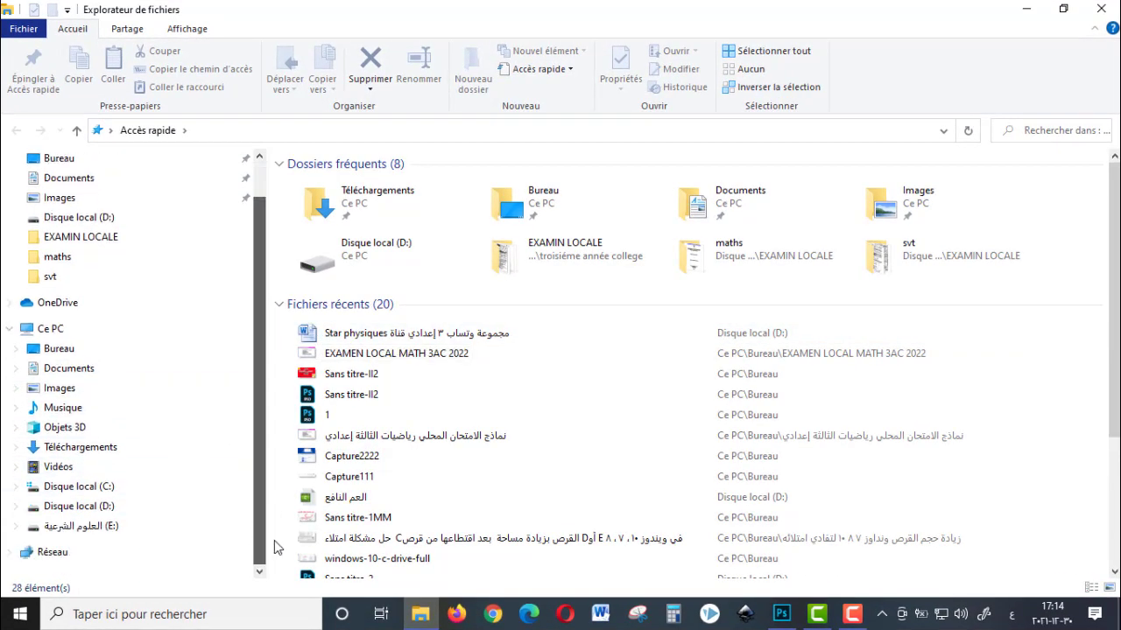
{"action": "left_click", "coordinate": [114, 508]}
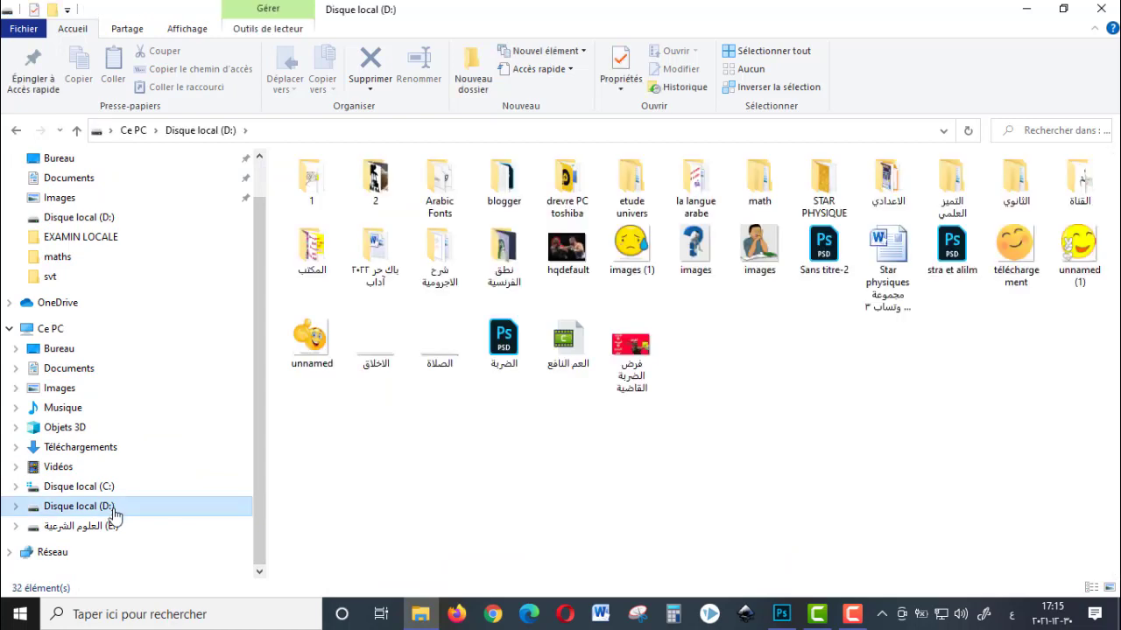
{"action": "left_click", "coordinate": [112, 528]}
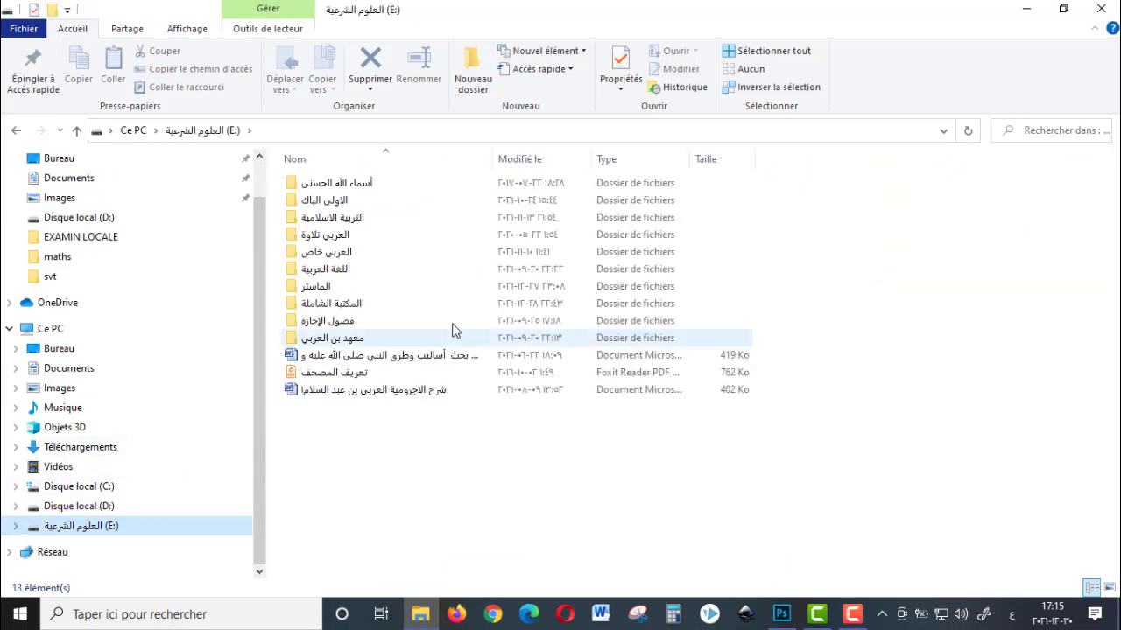
{"action": "double_click", "coordinate": [329, 312]}
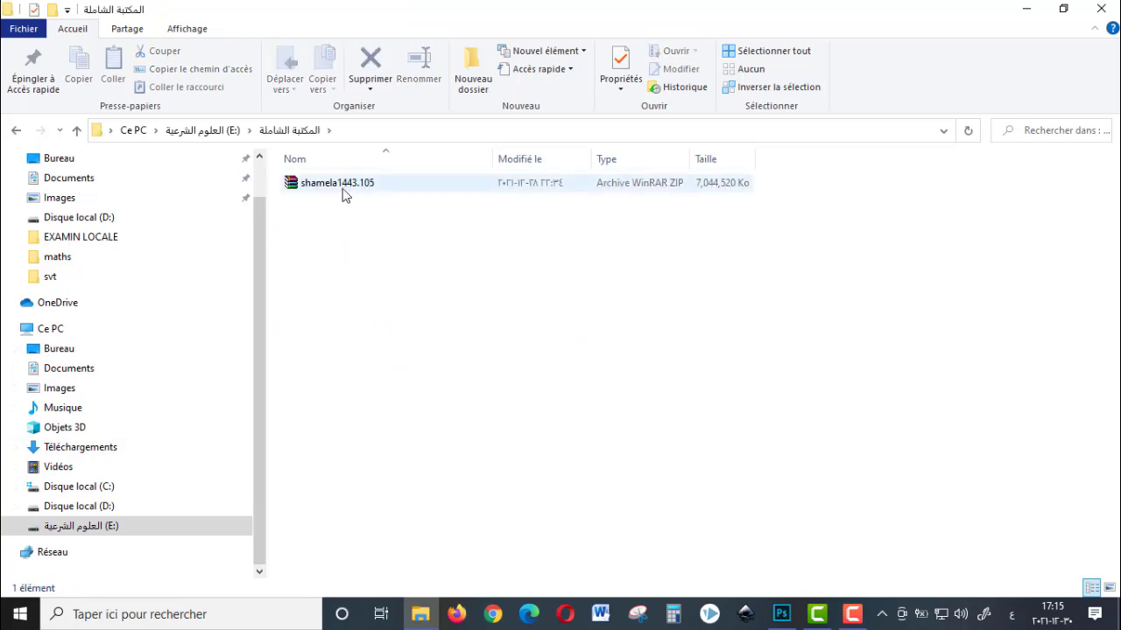
Step: Open the shamela1443.105 archive in WinRAR to examine its contents, and close it
{"action": "mouse_move", "coordinate": [343, 195]}
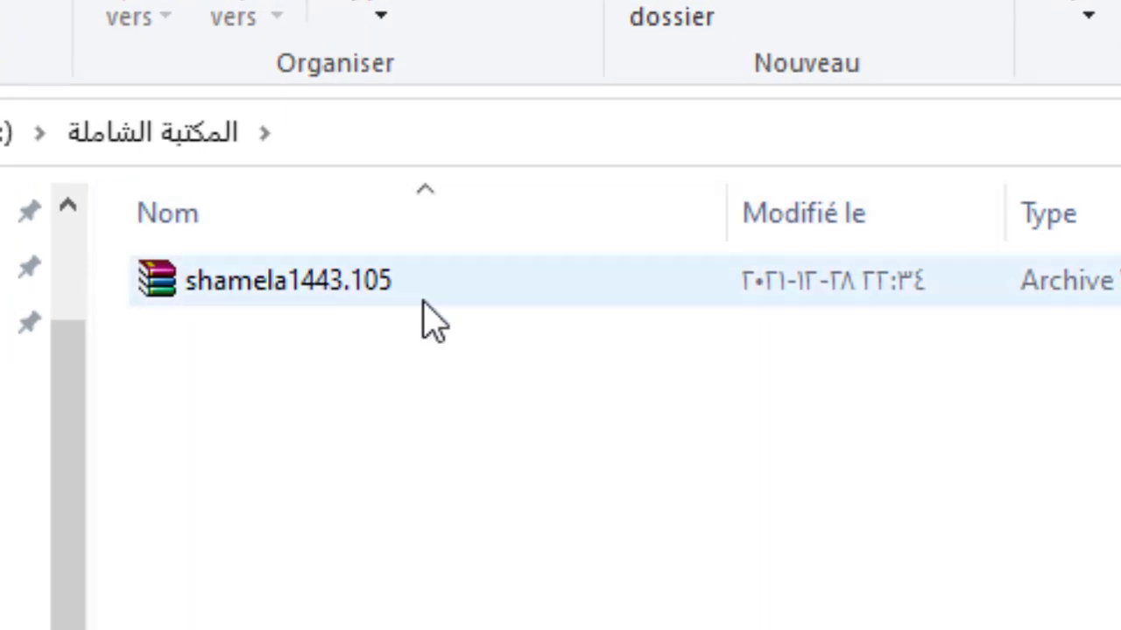
{"action": "mouse_move", "coordinate": [423, 303]}
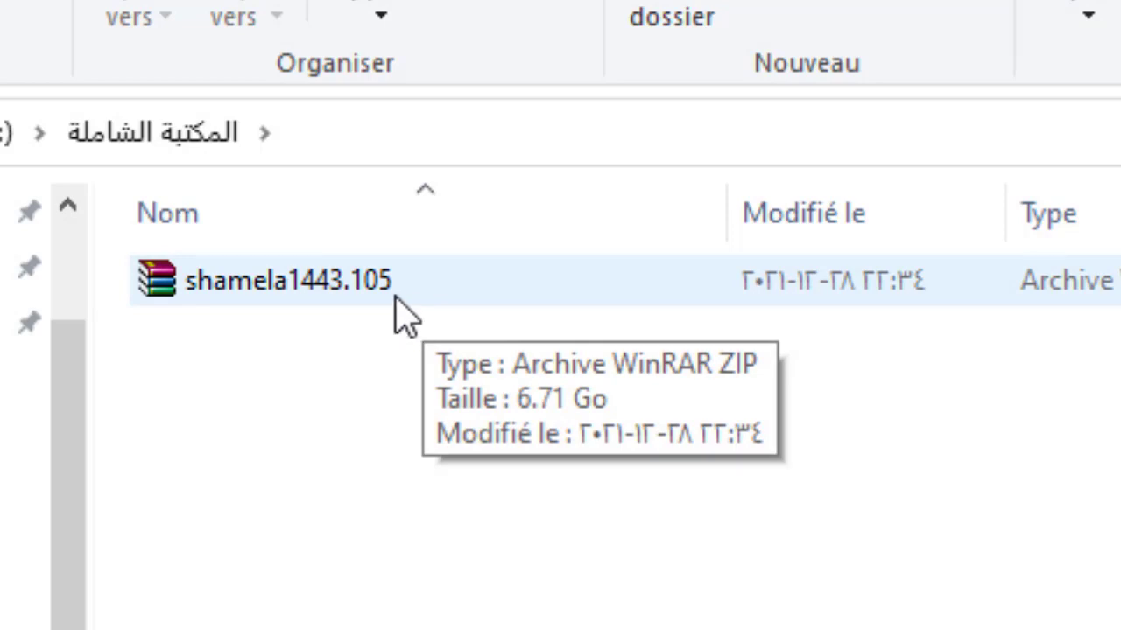
{"action": "right_click", "coordinate": [396, 300]}
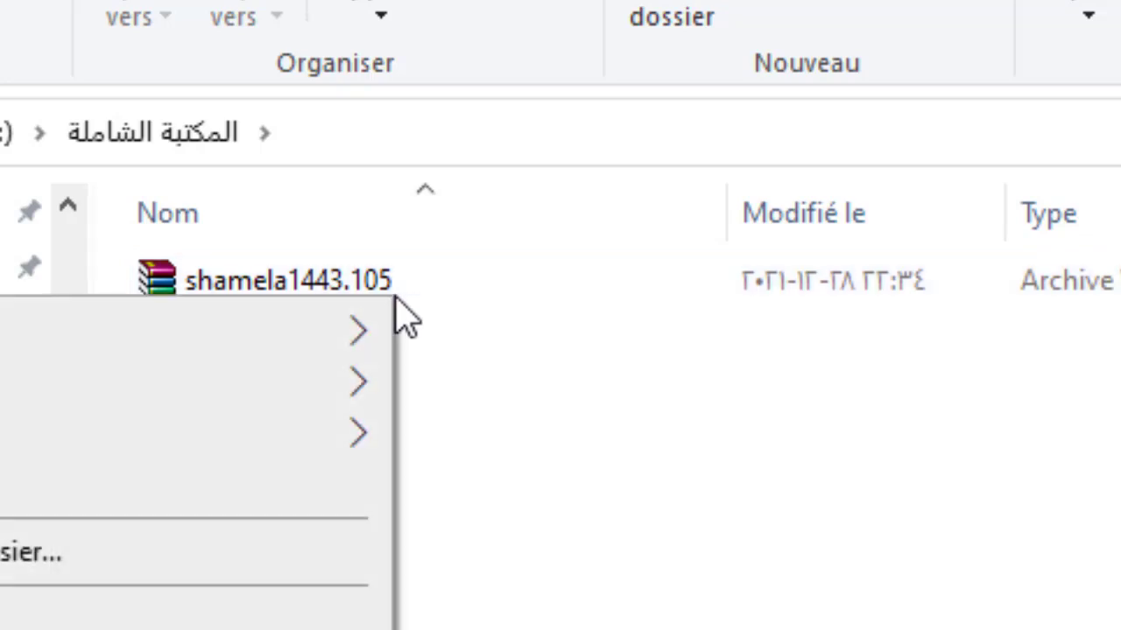
{"action": "left_click", "coordinate": [334, 289]}
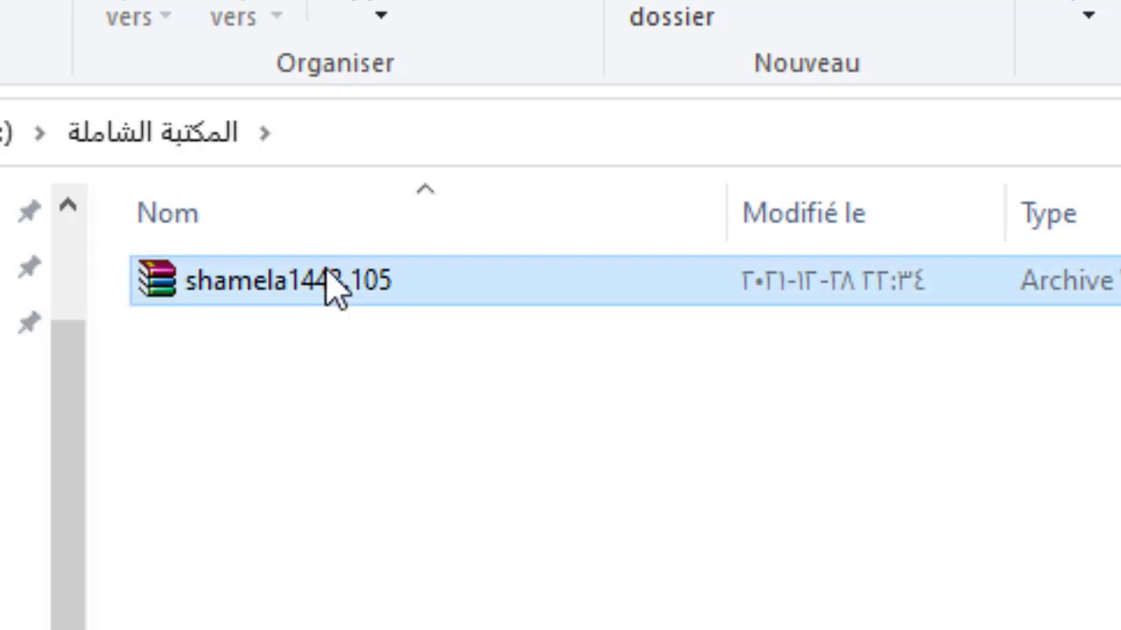
{"action": "right_click", "coordinate": [335, 289]}
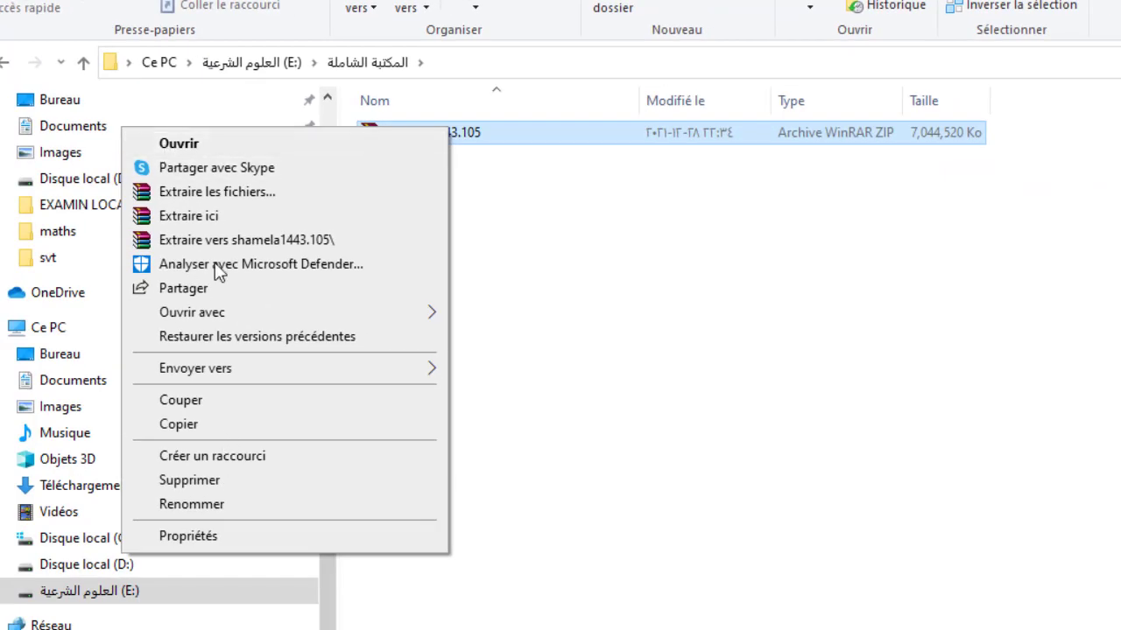
{"action": "left_click", "coordinate": [194, 143]}
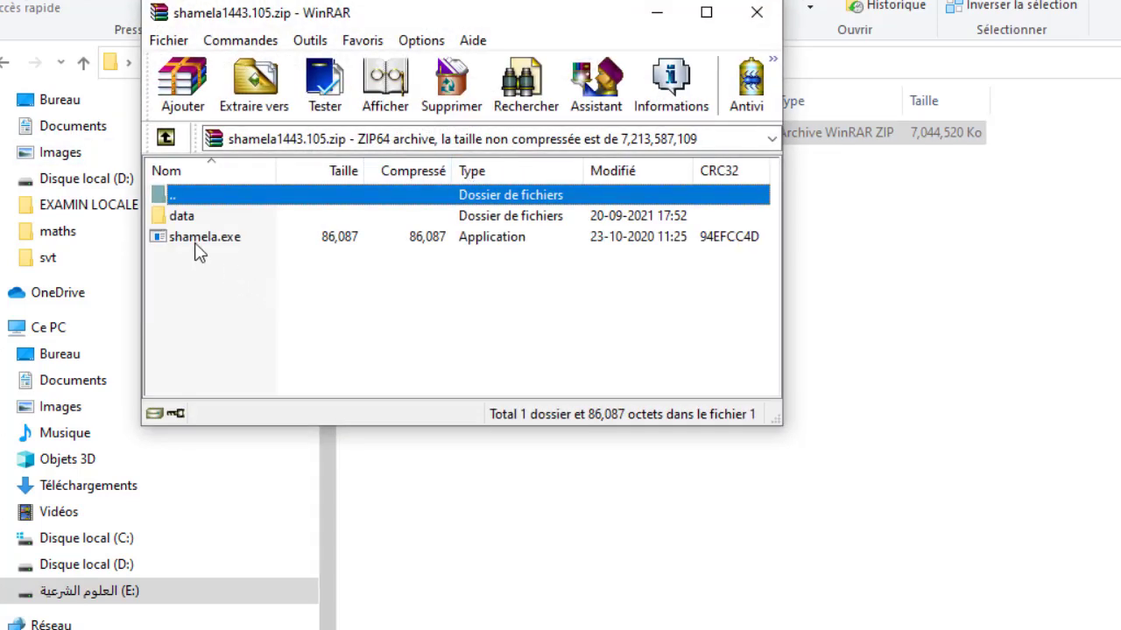
{"action": "left_click", "coordinate": [758, 15]}
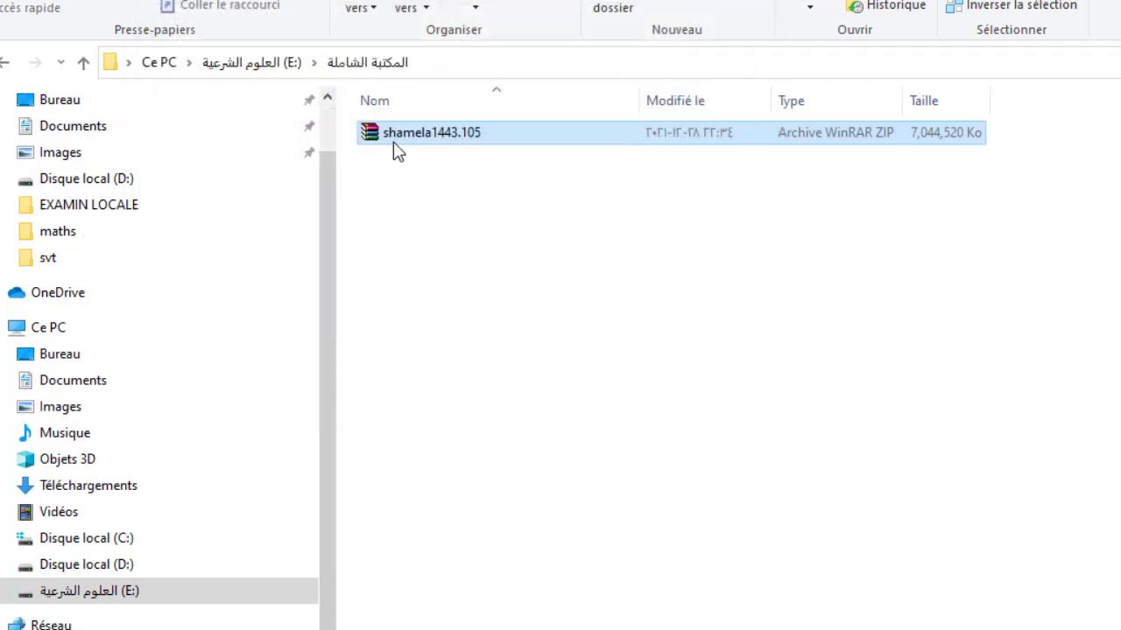
Step: Reopen the shamela1443.105 archive in WinRAR and locate shamela.exe inside it
{"action": "right_click", "coordinate": [446, 138]}
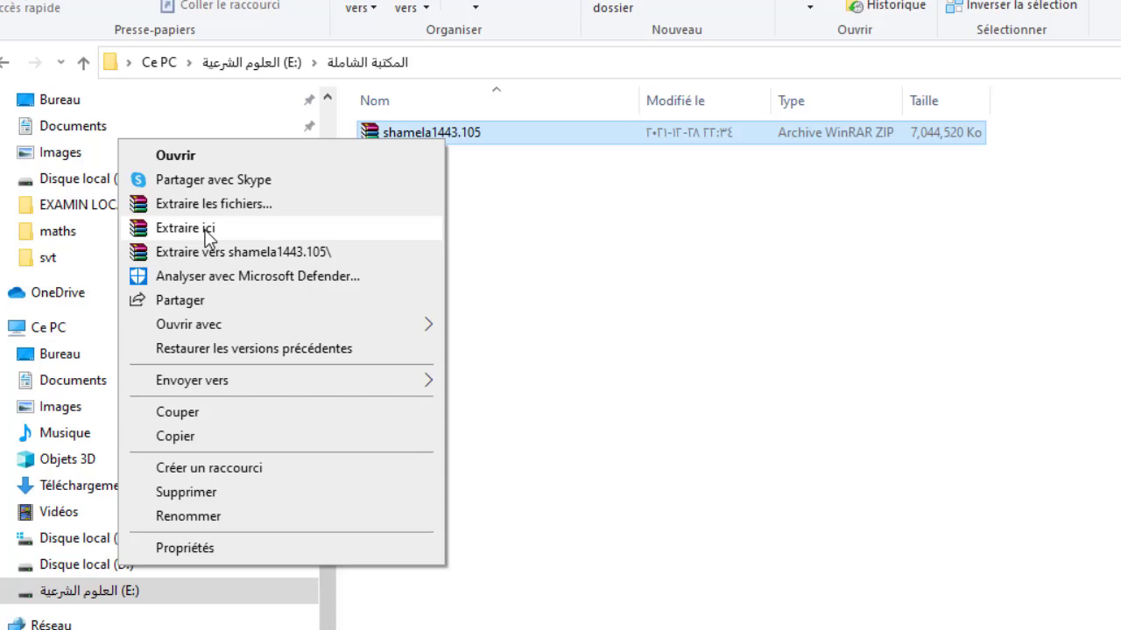
{"action": "left_click", "coordinate": [595, 235]}
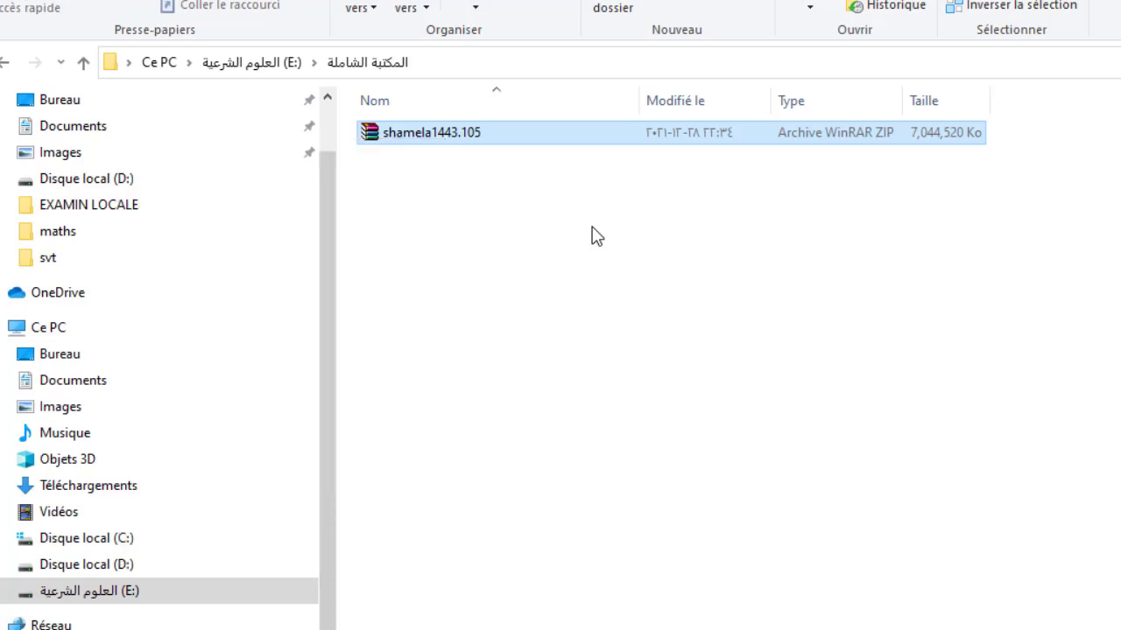
{"action": "right_click", "coordinate": [506, 136]}
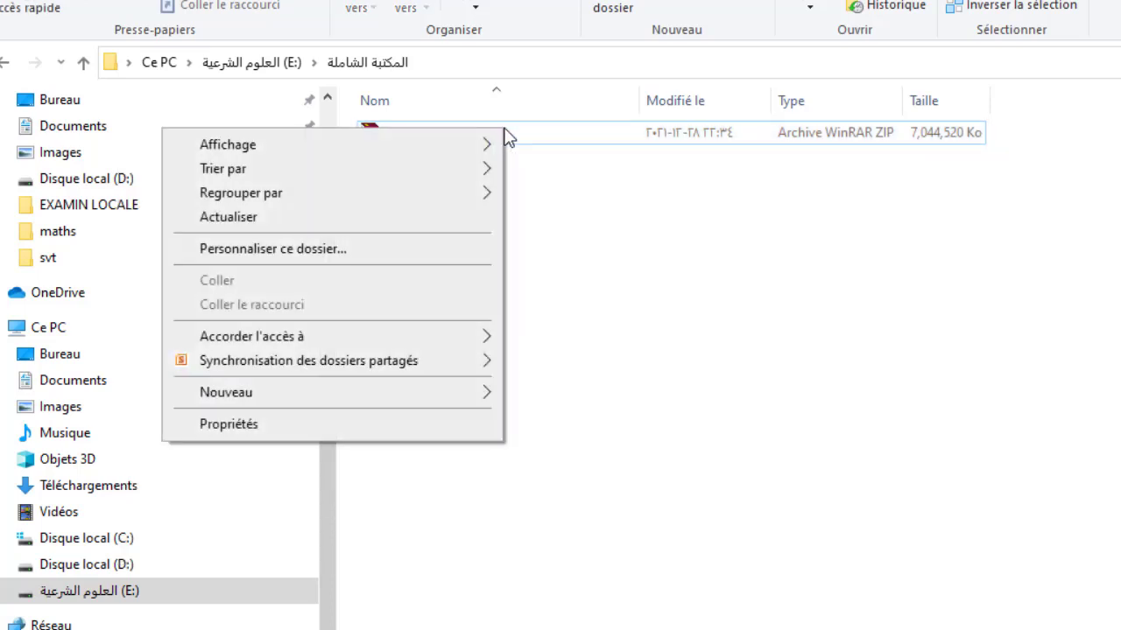
{"action": "left_click", "coordinate": [507, 134]}
{"action": "right_click", "coordinate": [508, 136]}
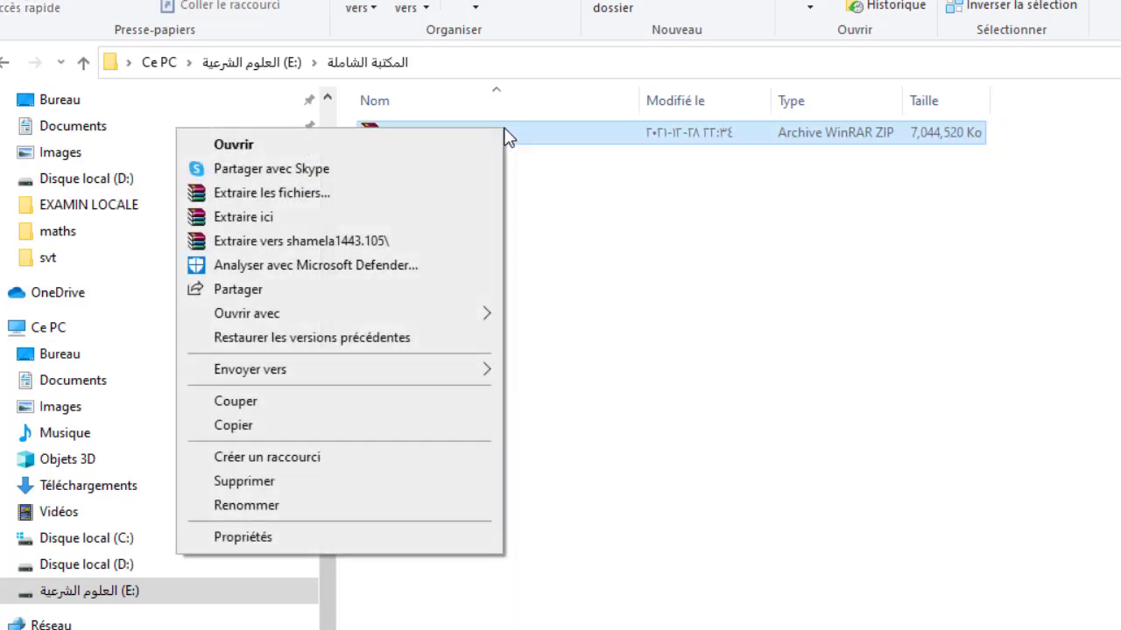
{"action": "left_click", "coordinate": [443, 145]}
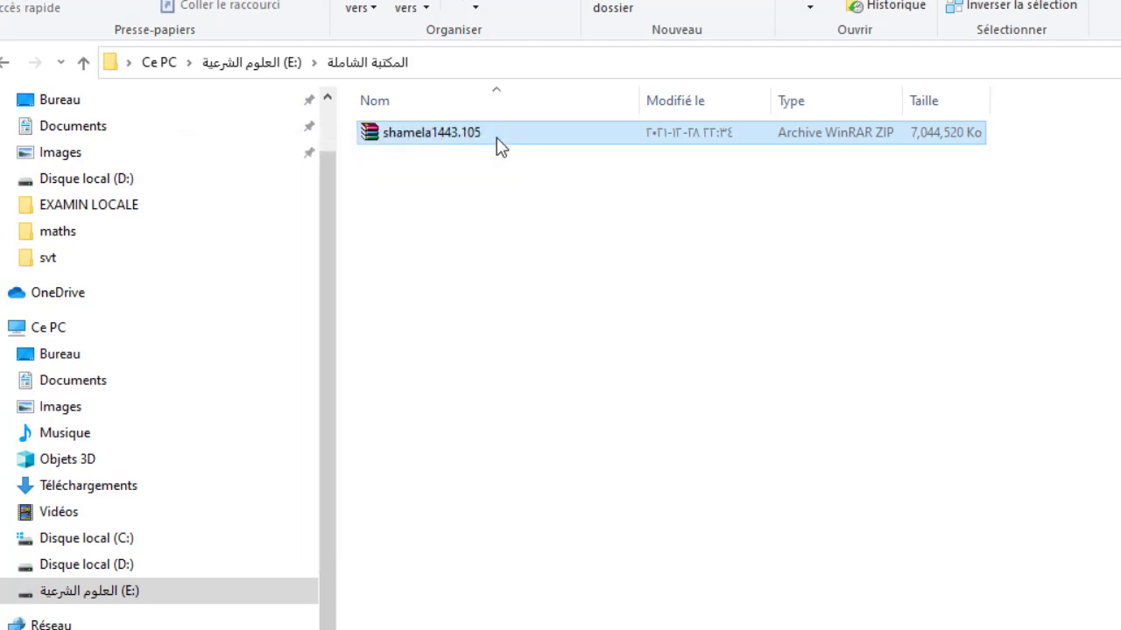
{"action": "left_click", "coordinate": [268, 242]}
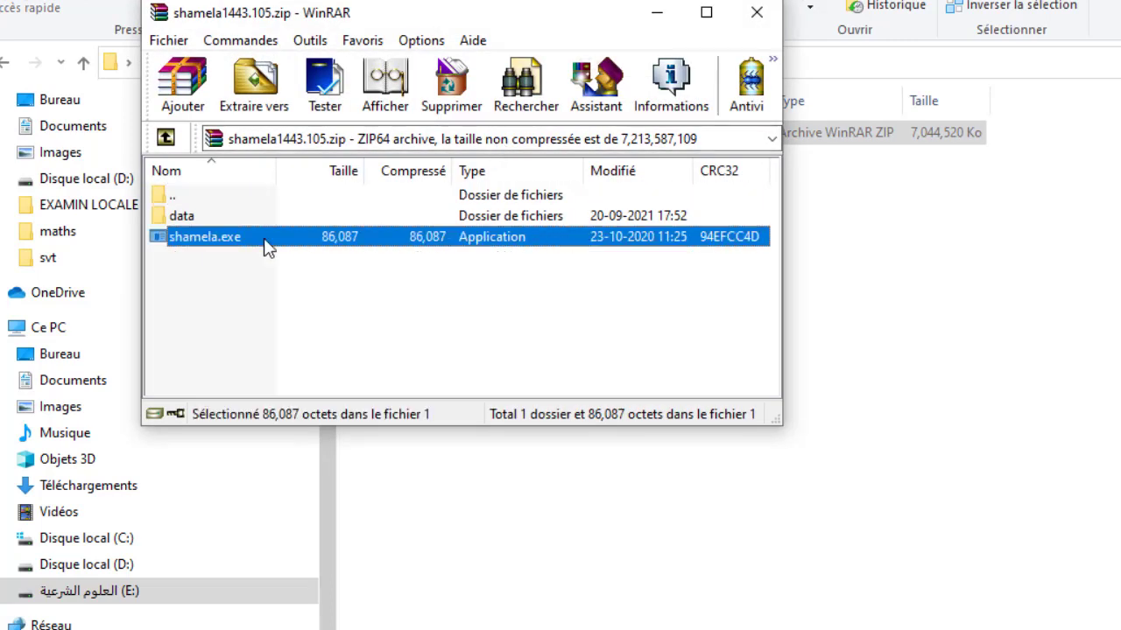
{"action": "left_click", "coordinate": [172, 261]}
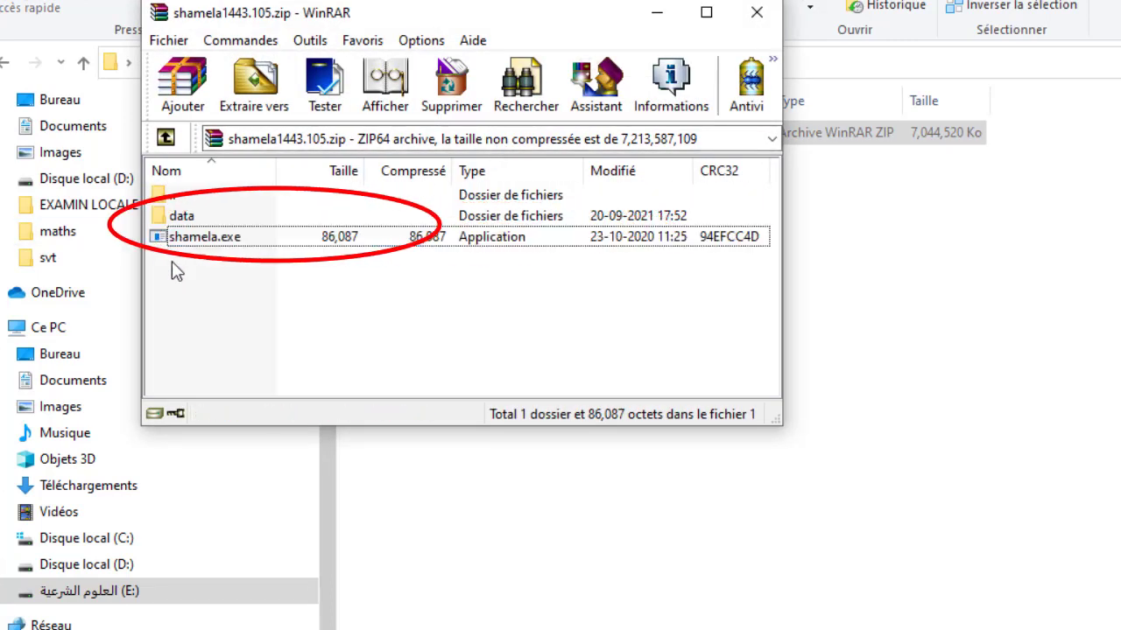
Step: Run shamela.exe from the archive and install the library into the folder D:\shamela4
{"action": "double_click", "coordinate": [194, 240]}
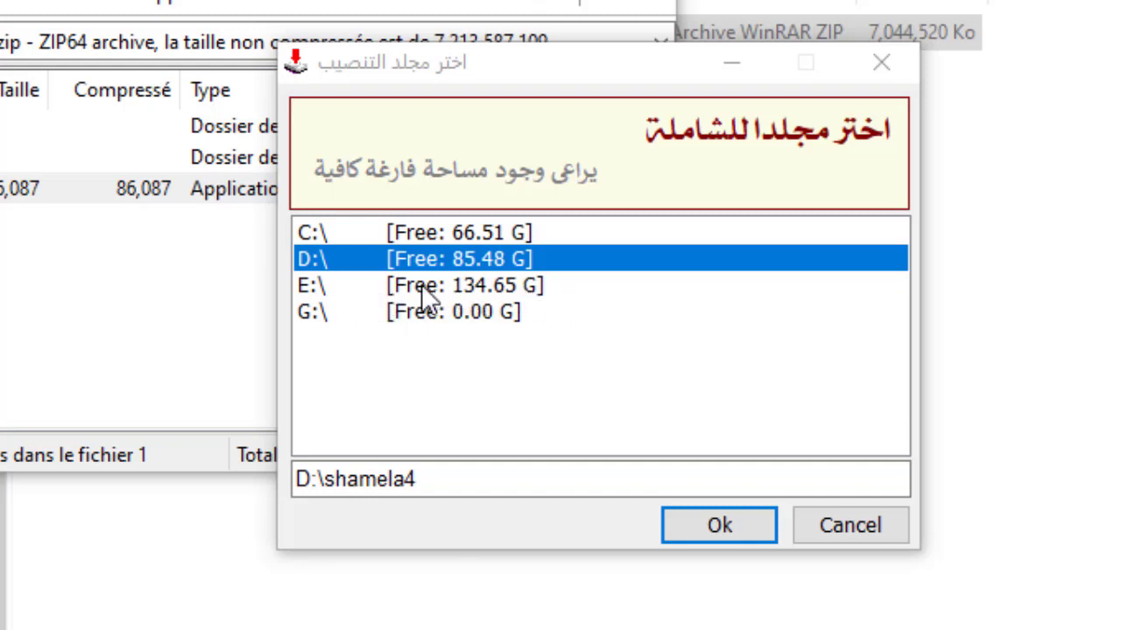
{"action": "left_click", "coordinate": [714, 526]}
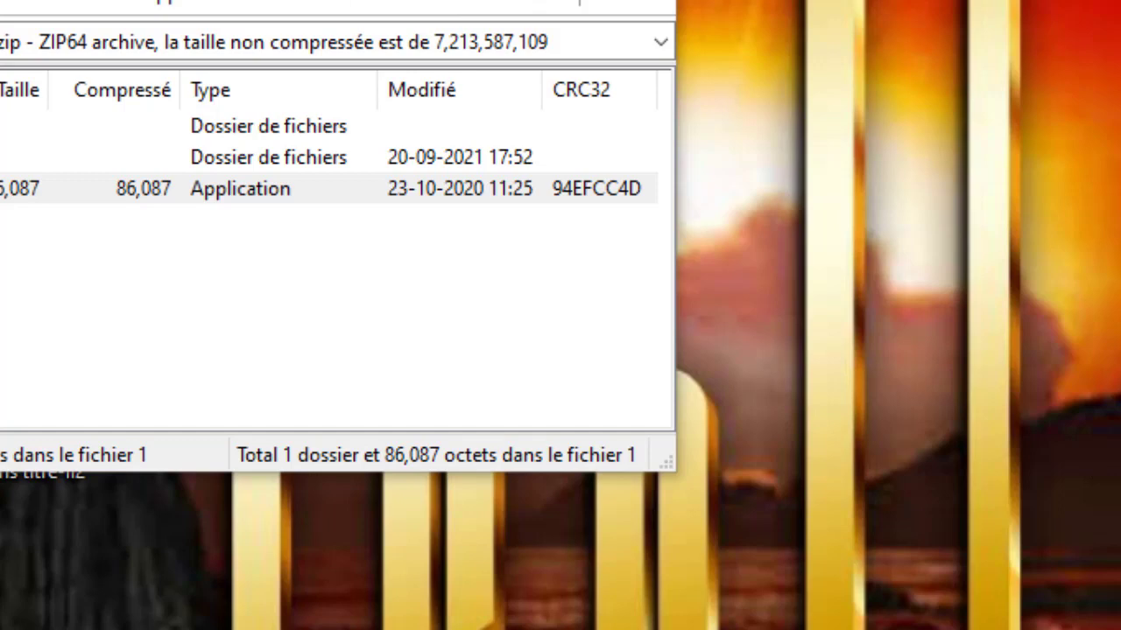
{"action": "left_click", "coordinate": [241, 188]}
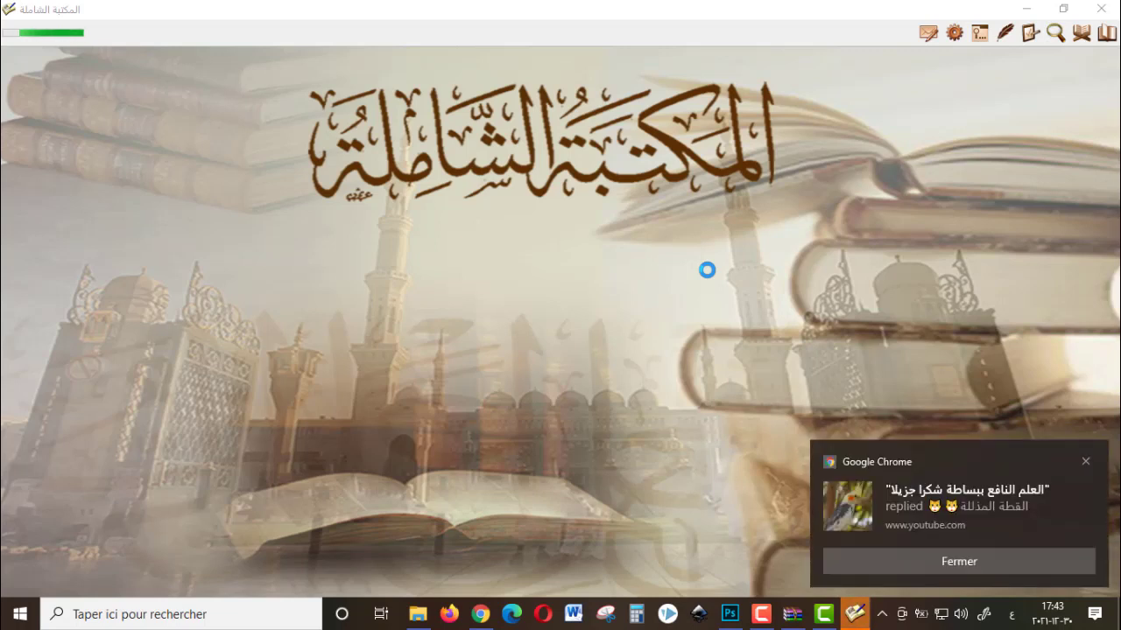
Step: Clear the Google Chrome notification and minimize the Chrome window to return to المكتبة الشاملة
{"action": "left_click", "coordinate": [1085, 461]}
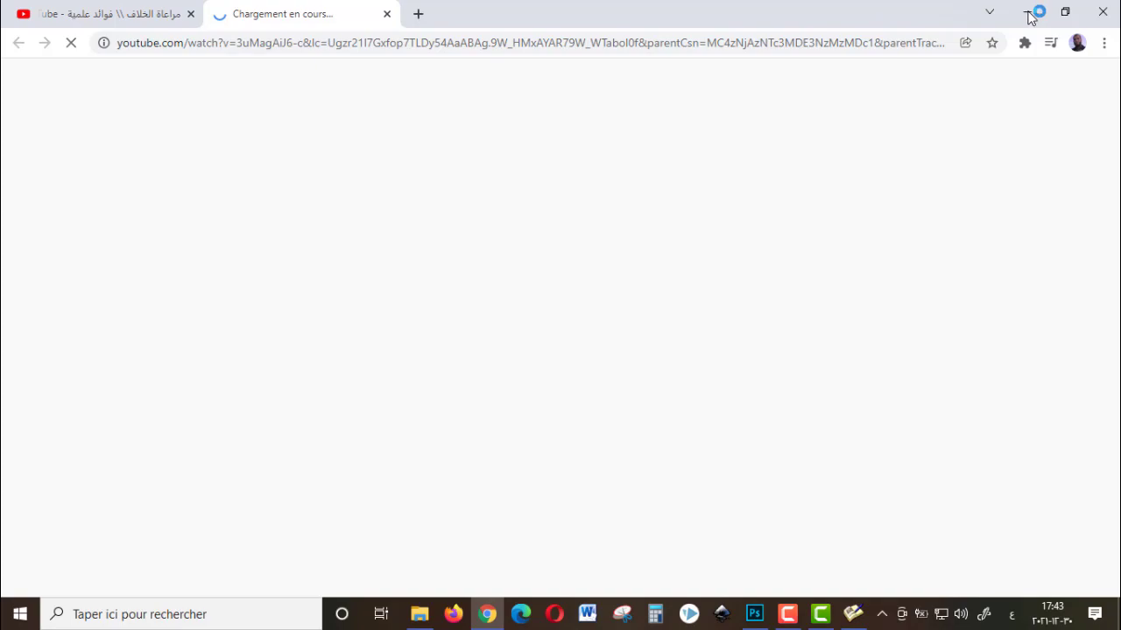
{"action": "left_click", "coordinate": [1029, 14]}
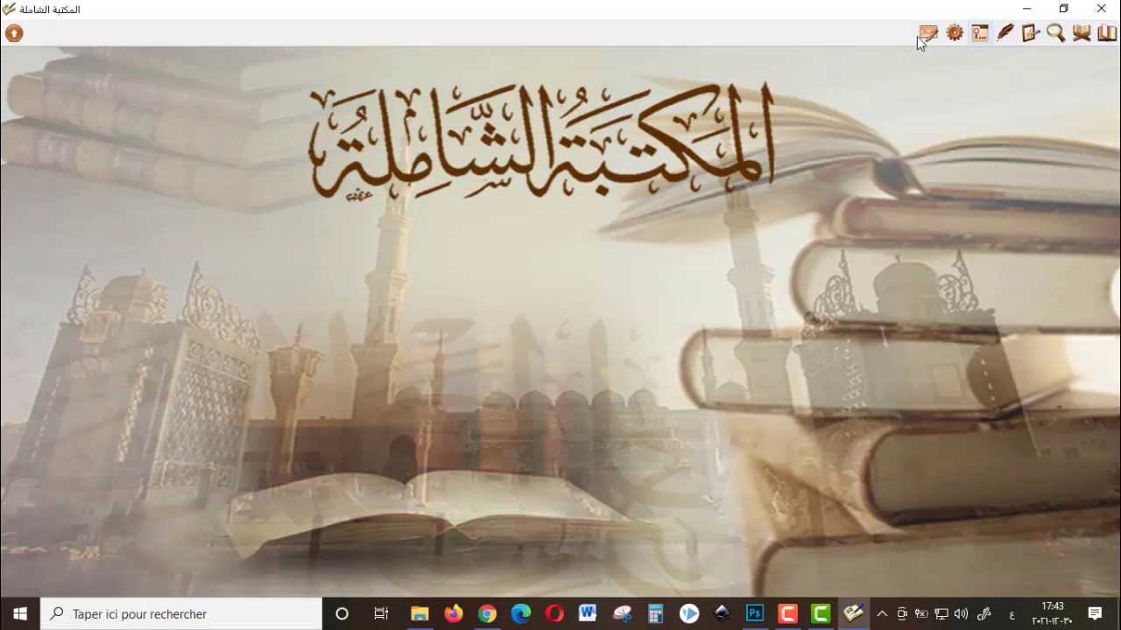